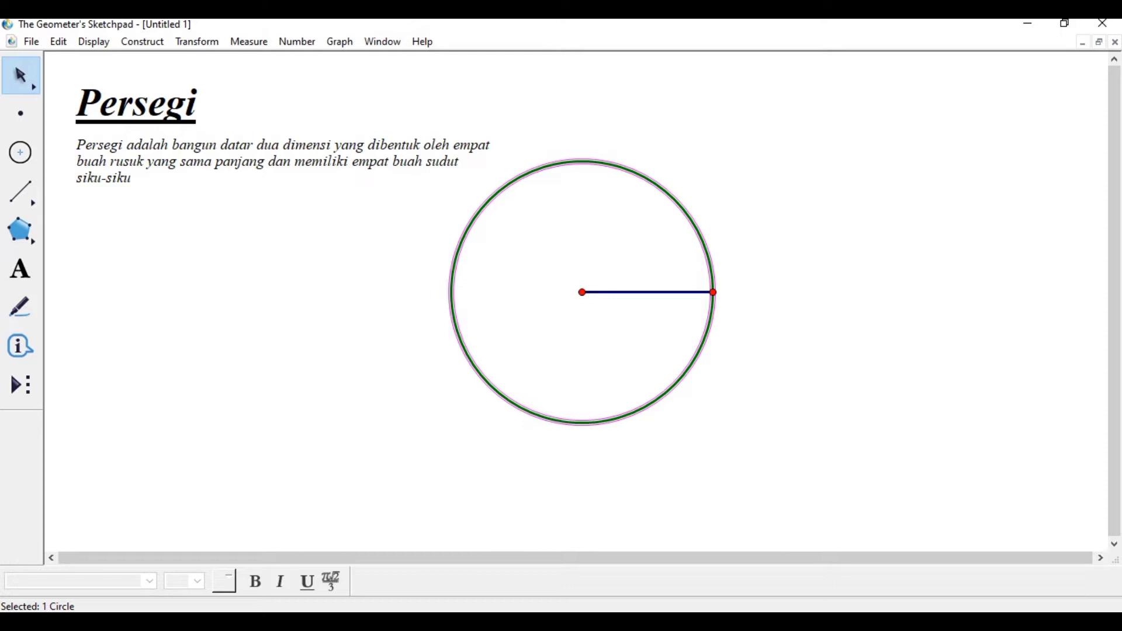
- Construct lines perpendicular to the circle's radius segment through both of its endpoints
{"action": "left_click", "coordinate": [583, 292]}
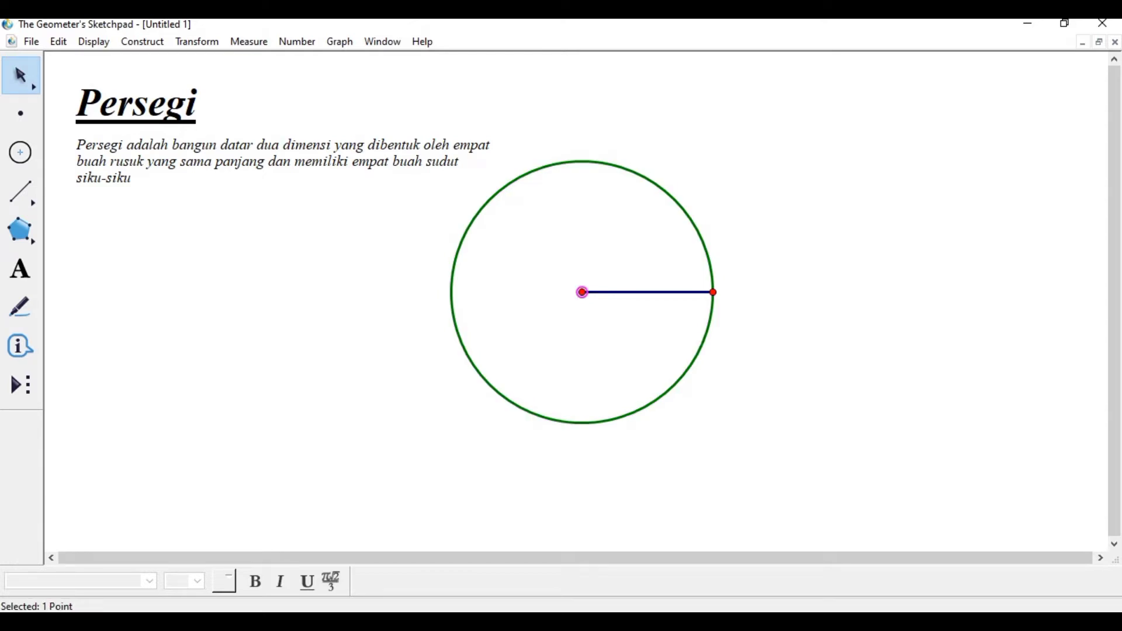
{"action": "left_click", "coordinate": [649, 292]}
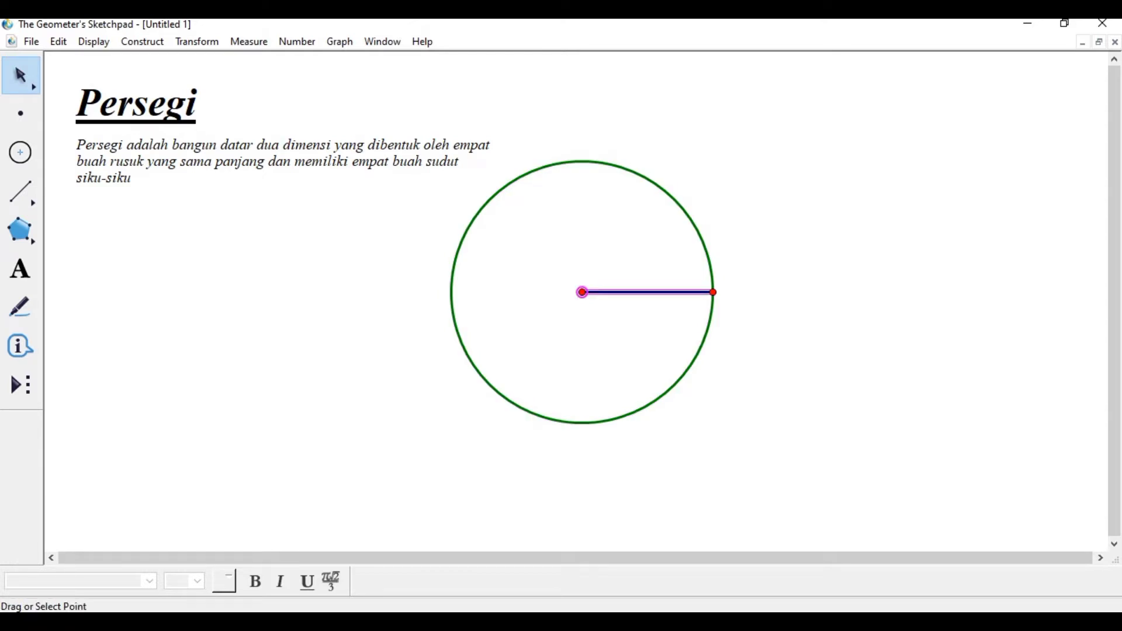
{"action": "left_click", "coordinate": [714, 293]}
{"action": "left_click", "coordinate": [142, 42]}
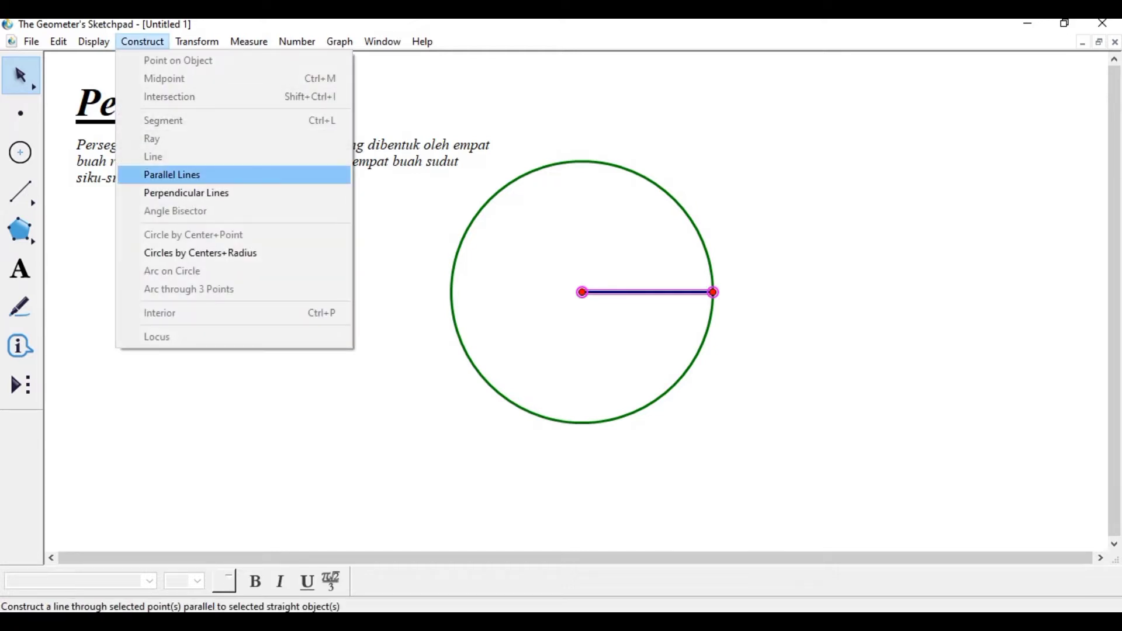
{"action": "left_click", "coordinate": [187, 193]}
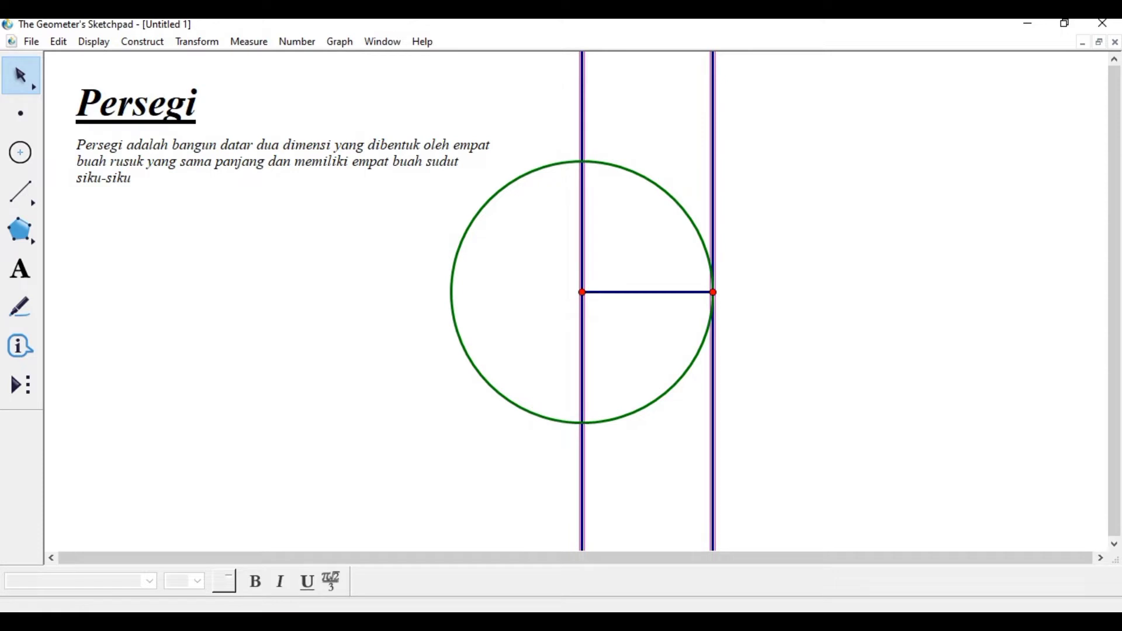
- Mark the upper intersection of the circle and the perpendicular through its center, and construct a line through it parallel to the radius segment
{"action": "left_click", "coordinate": [21, 113]}
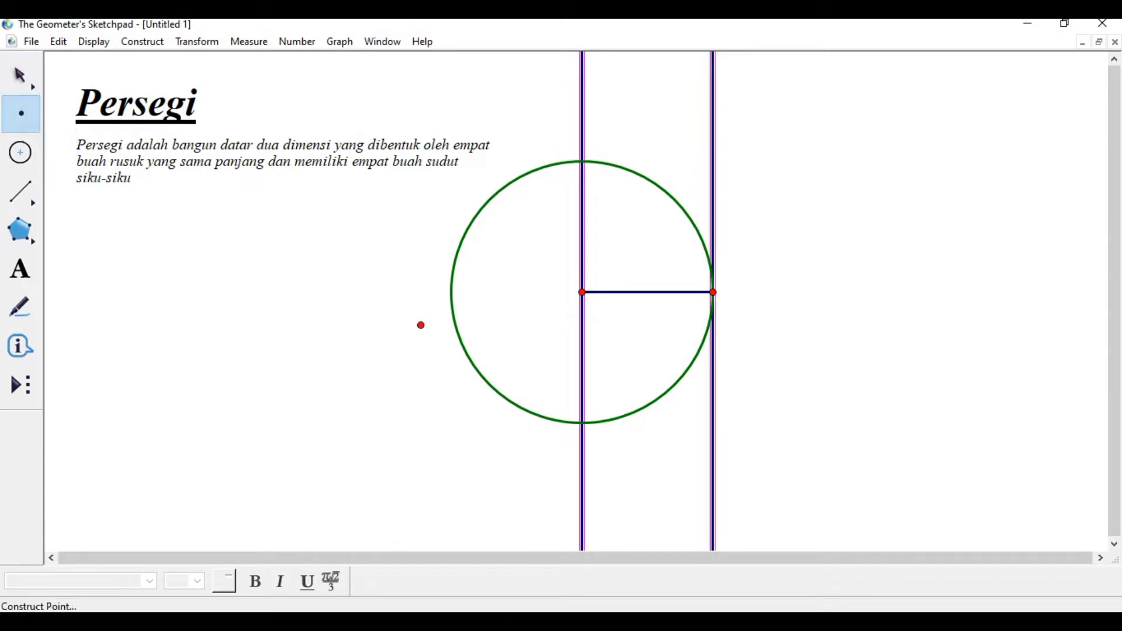
{"action": "left_click", "coordinate": [582, 162]}
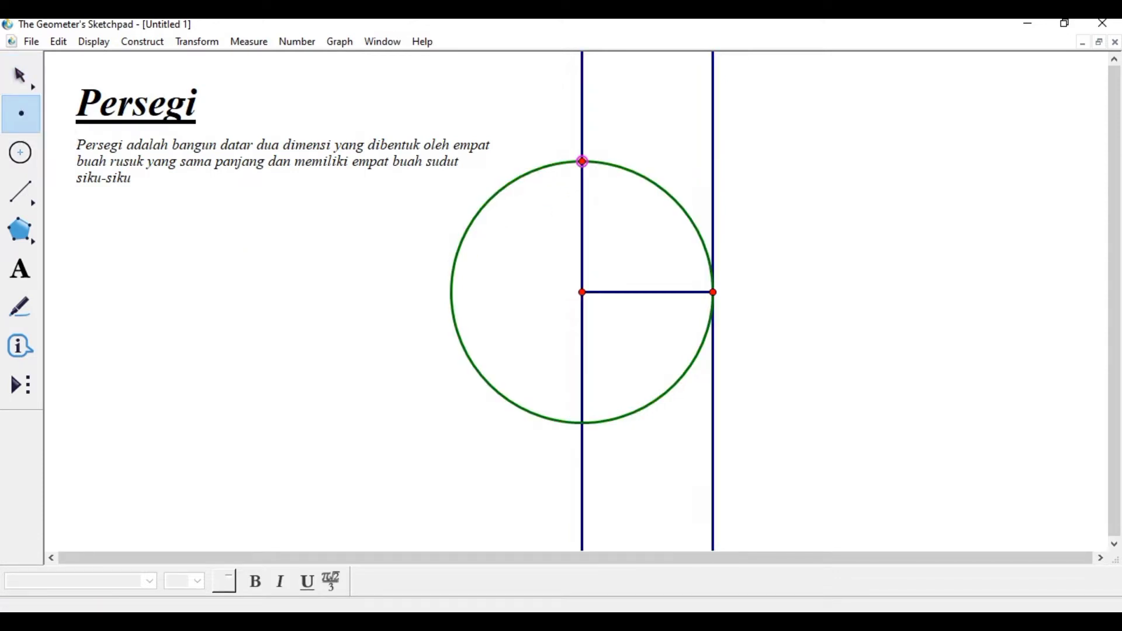
{"action": "left_click", "coordinate": [21, 74]}
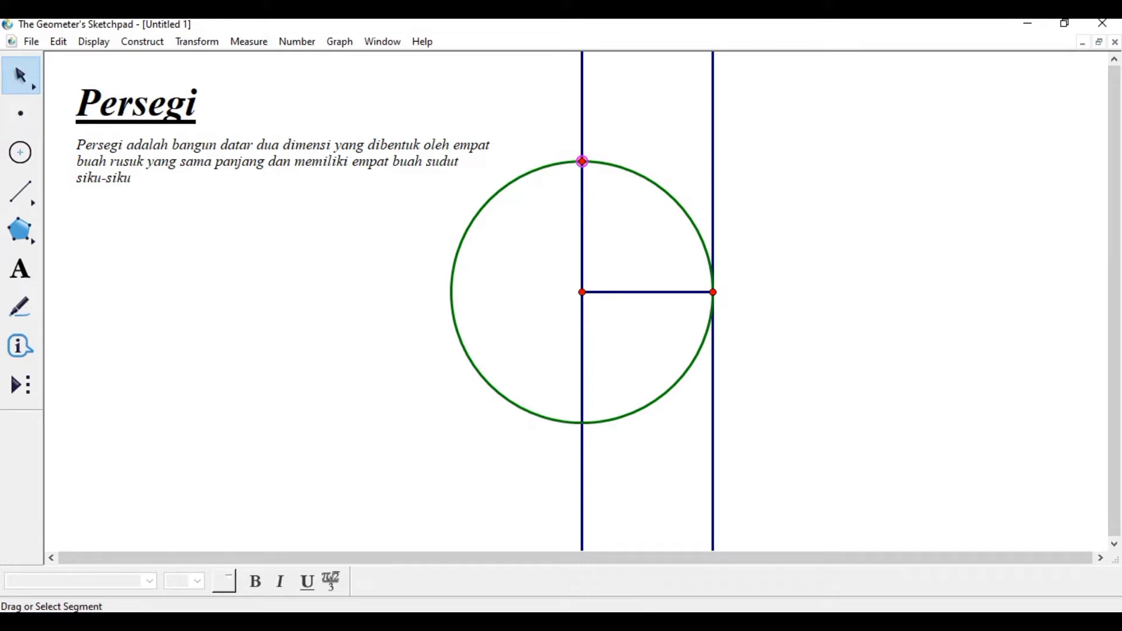
{"action": "left_click", "coordinate": [648, 293]}
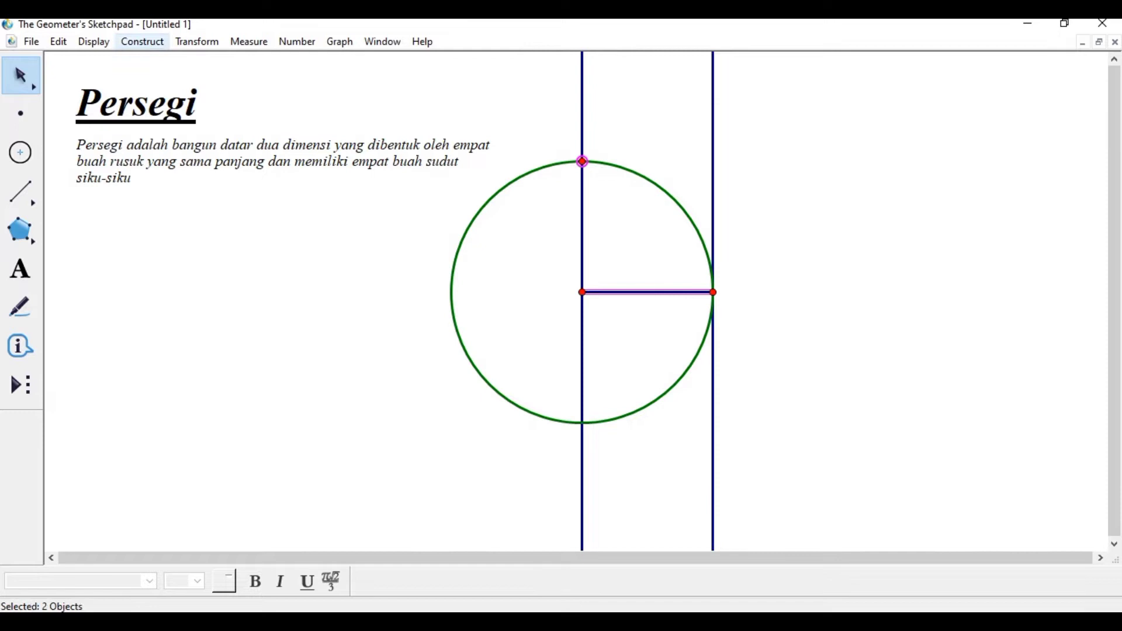
{"action": "left_click", "coordinate": [142, 42]}
{"action": "left_click", "coordinate": [170, 175]}
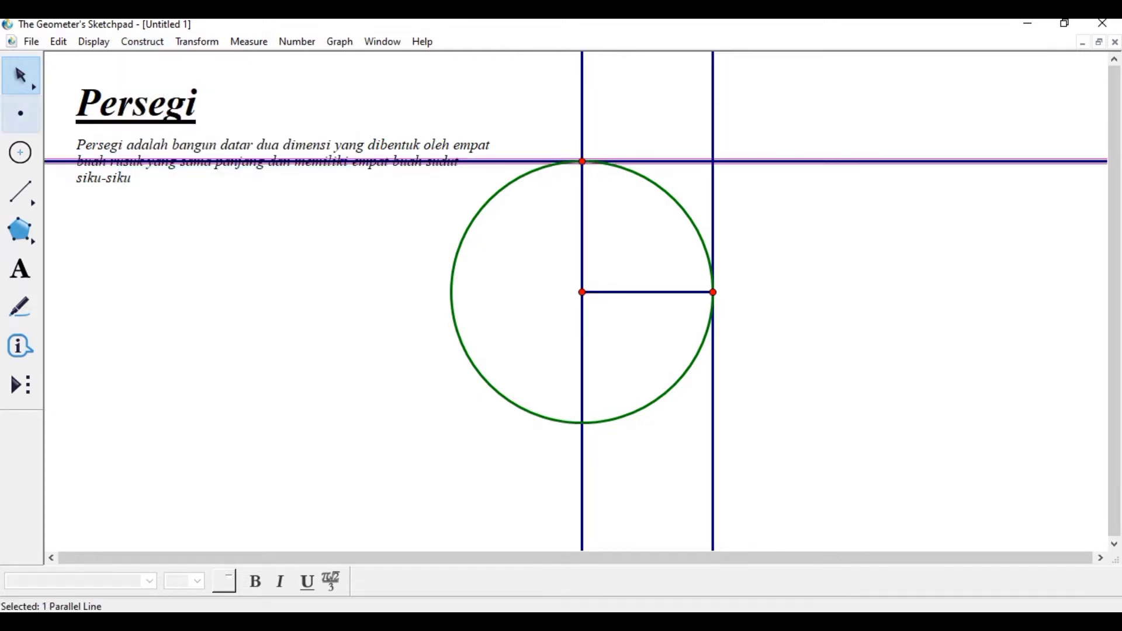
- Mark the intersection of the parallel line and the outer perpendicular as the fourth corner, and join the square's corners with segments
{"action": "left_click", "coordinate": [21, 113]}
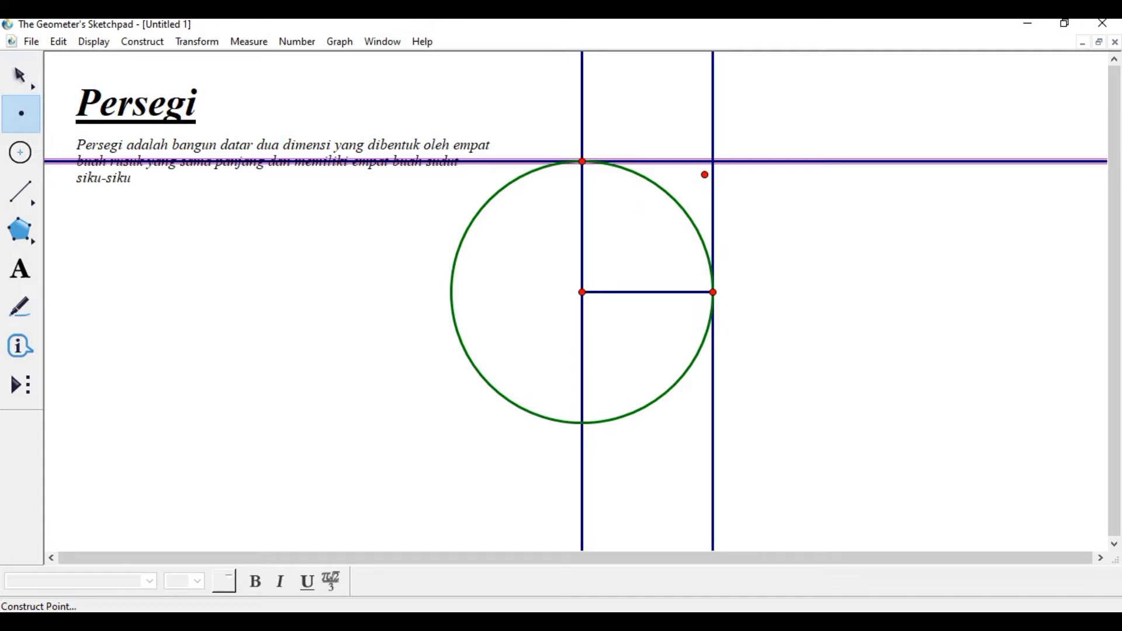
{"action": "left_click", "coordinate": [713, 161]}
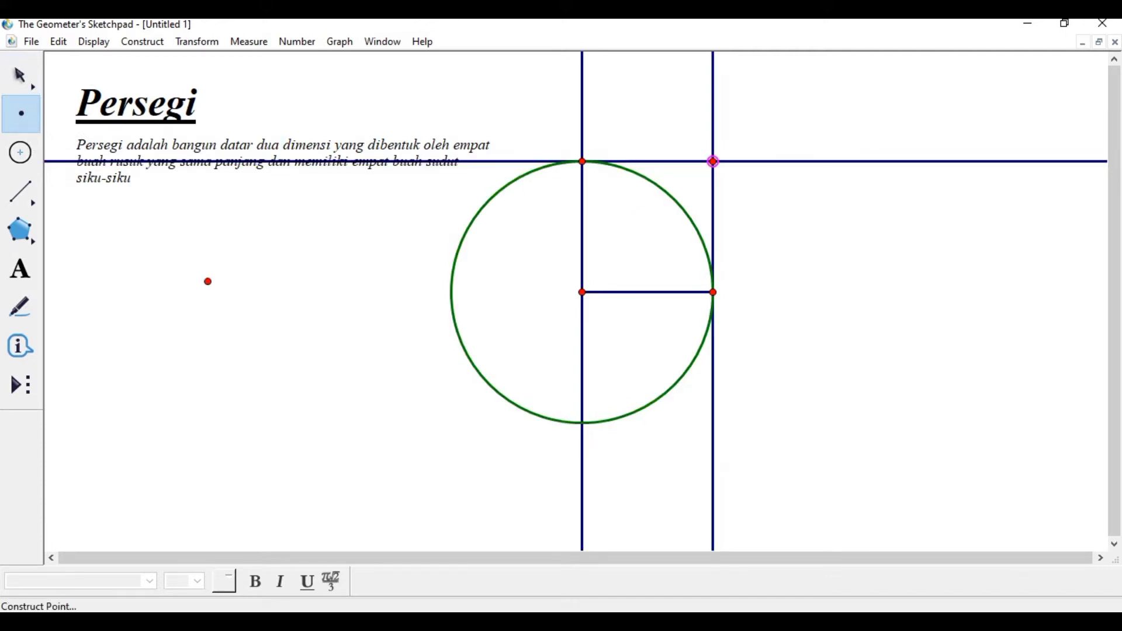
{"action": "left_click", "coordinate": [21, 191]}
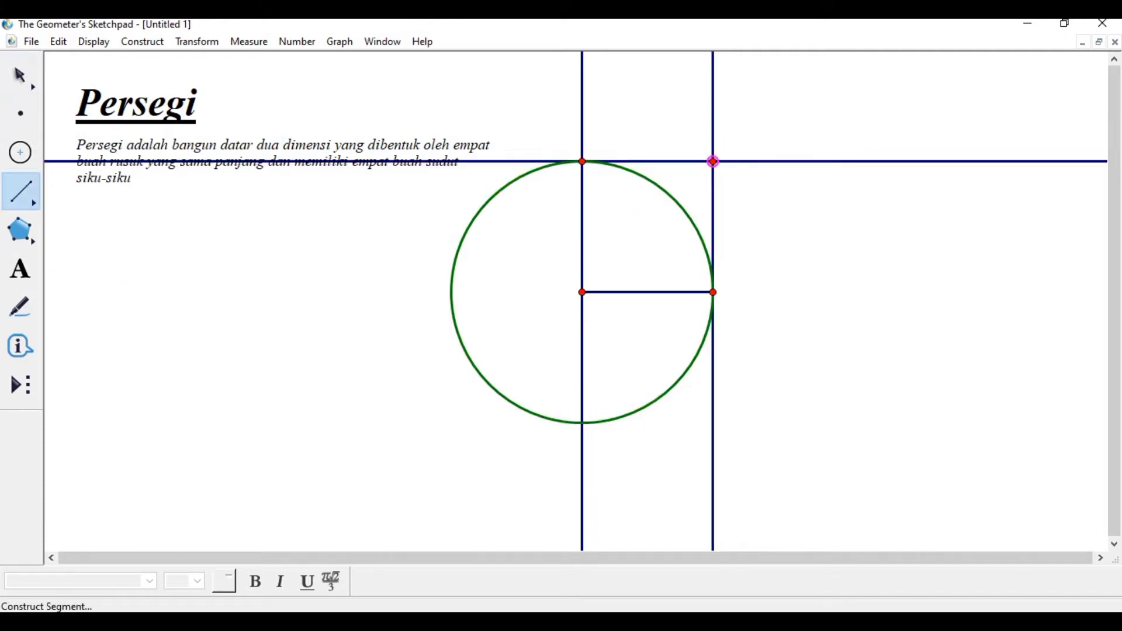
{"action": "mouse_move", "coordinate": [582, 292]}
{"action": "left_mouse_down"}
{"action": "mouse_move", "coordinate": [582, 161]}
{"action": "mouse_move", "coordinate": [713, 162]}
{"action": "mouse_move", "coordinate": [714, 292]}
{"action": "mouse_move", "coordinate": [582, 292]}
{"action": "left_mouse_up"}
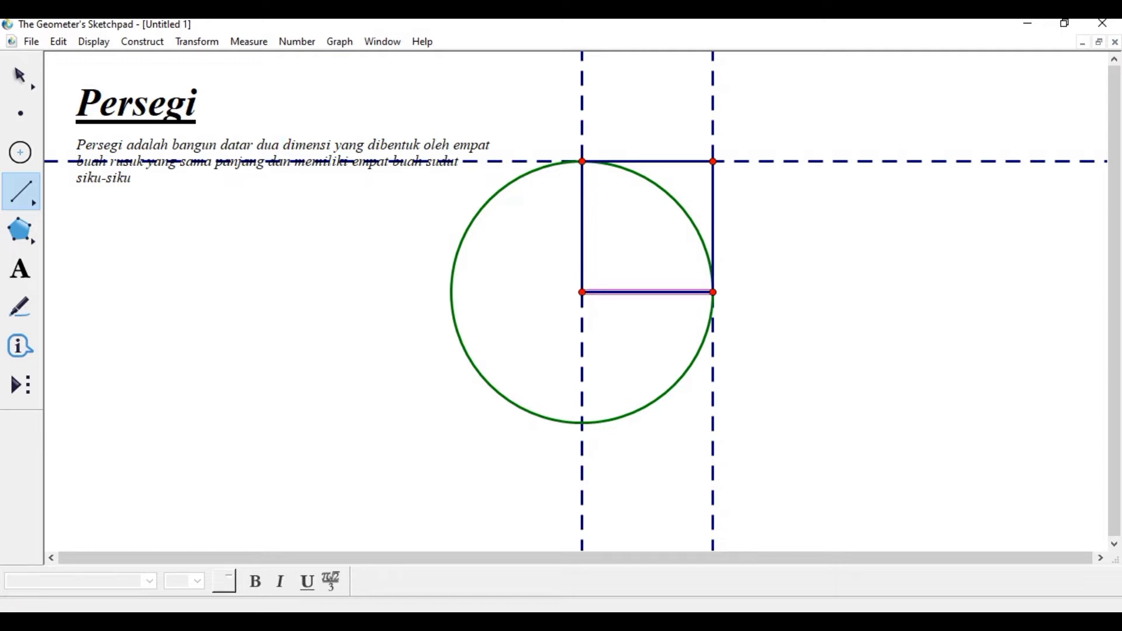
- Hide the circle and the three dashed construction lines, keeping only the square
{"action": "left_click", "coordinate": [20, 75]}
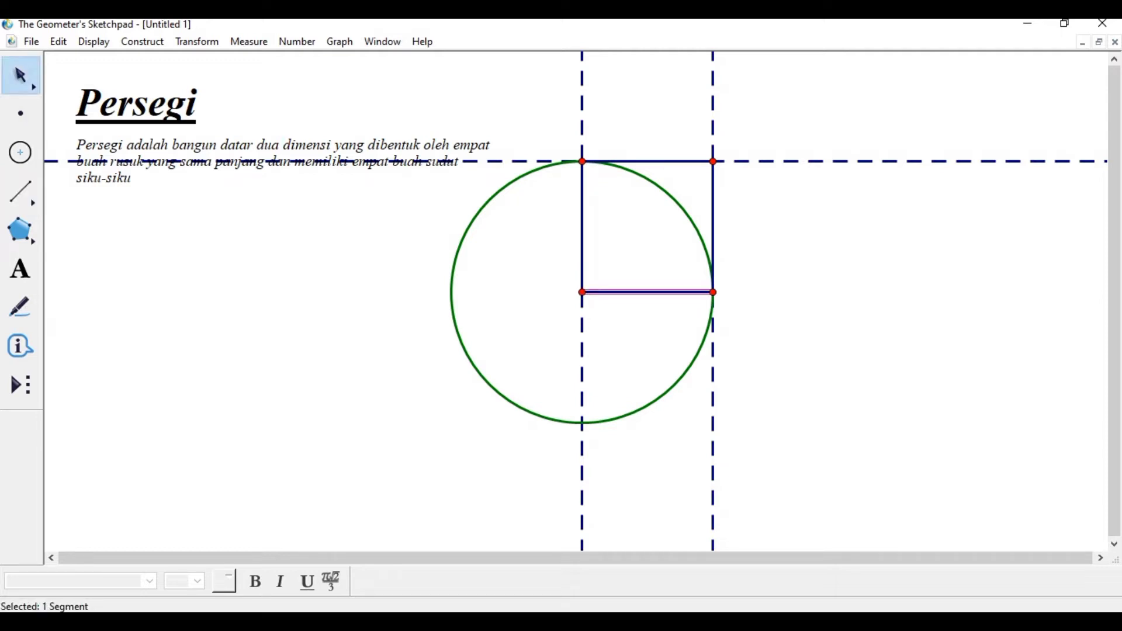
{"action": "left_click", "coordinate": [643, 234]}
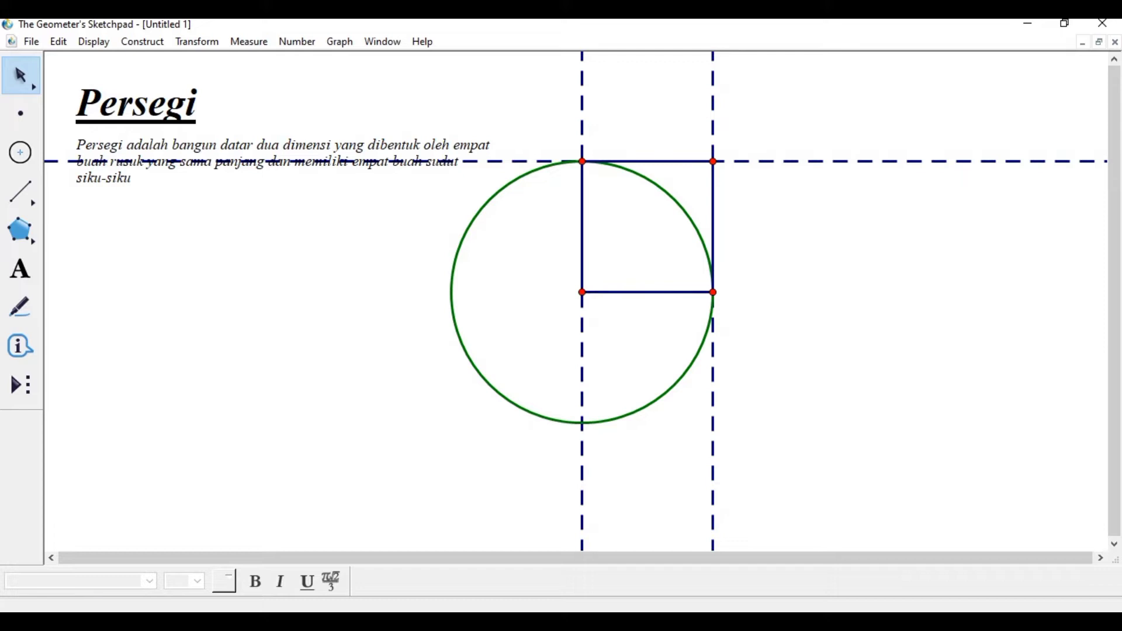
{"action": "left_click", "coordinate": [519, 161]}
{"action": "left_click", "coordinate": [490, 200]}
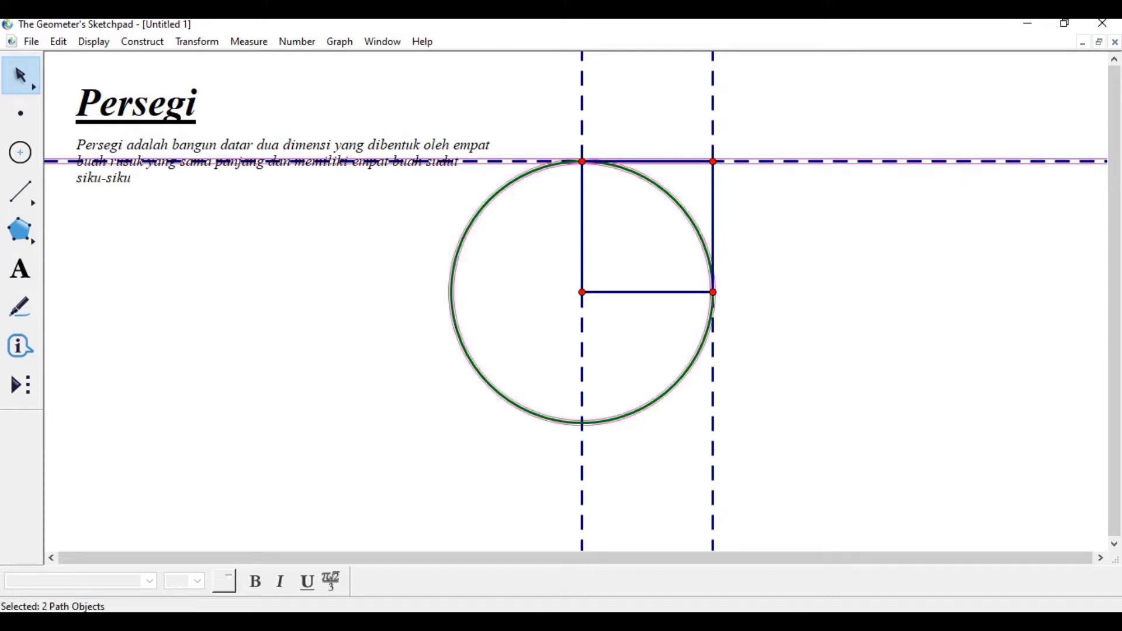
{"action": "left_click", "coordinate": [582, 120]}
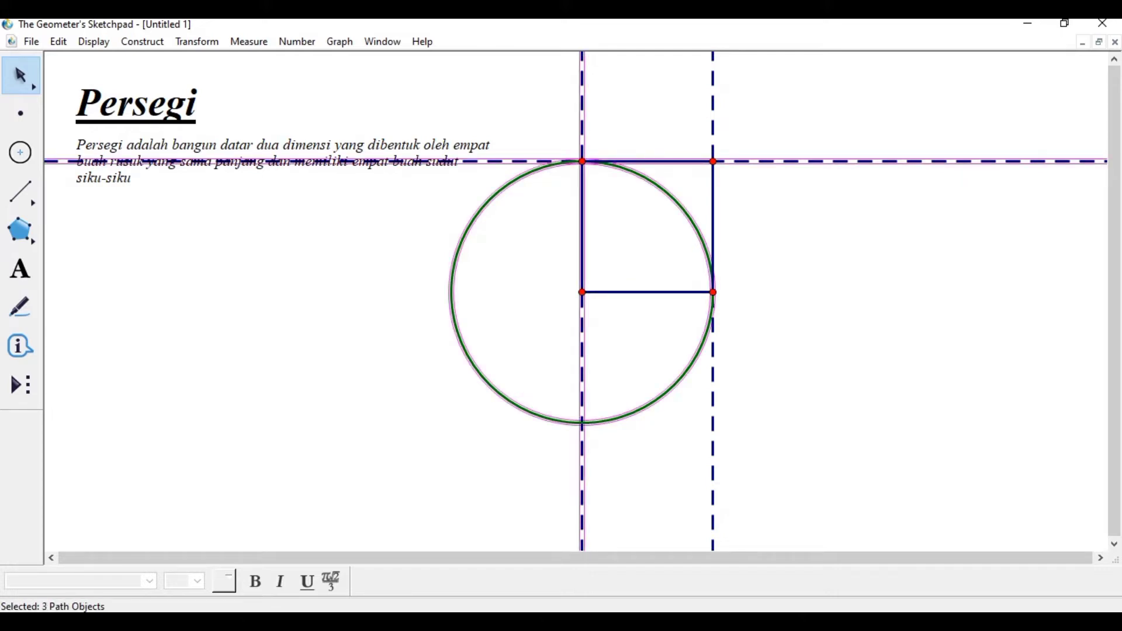
{"action": "left_click", "coordinate": [713, 121]}
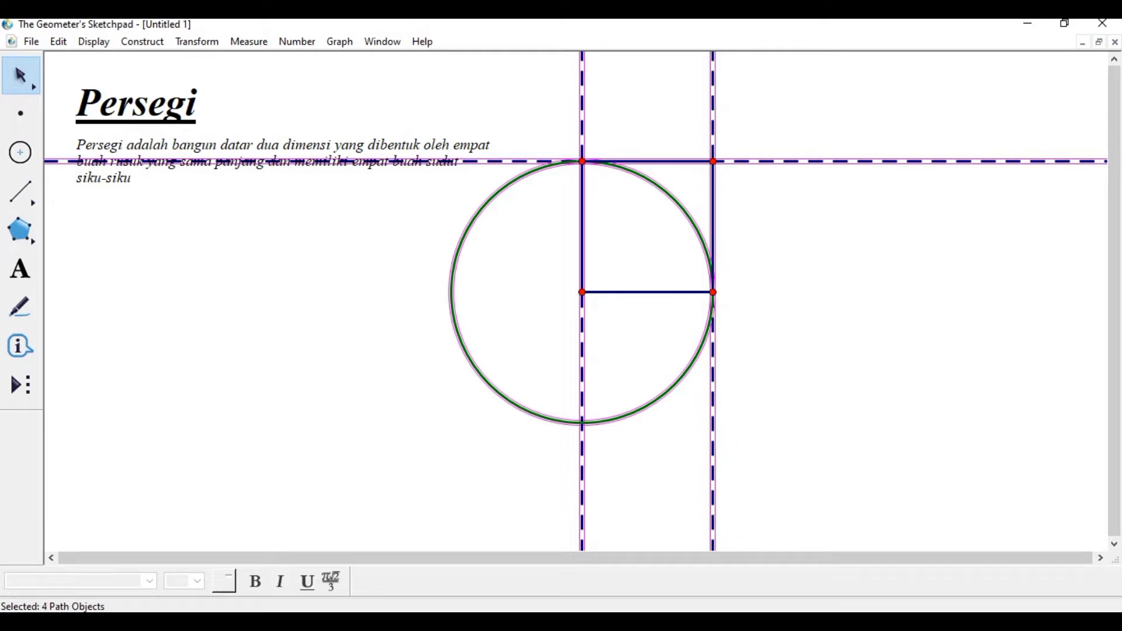
{"action": "left_click", "coordinate": [94, 42]}
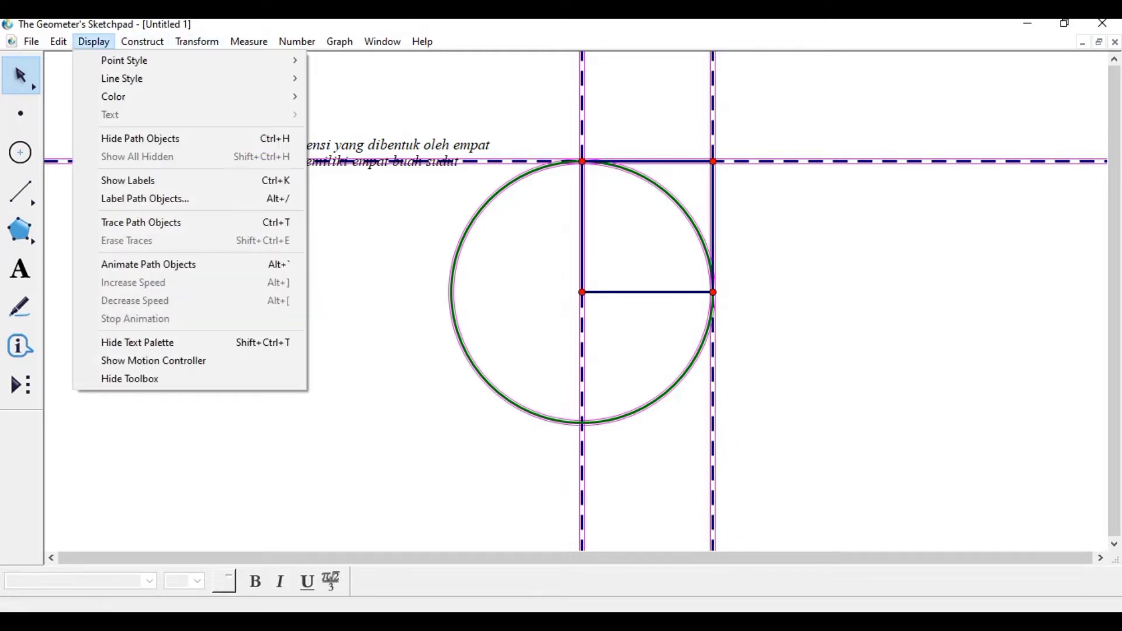
{"action": "left_click", "coordinate": [140, 139]}
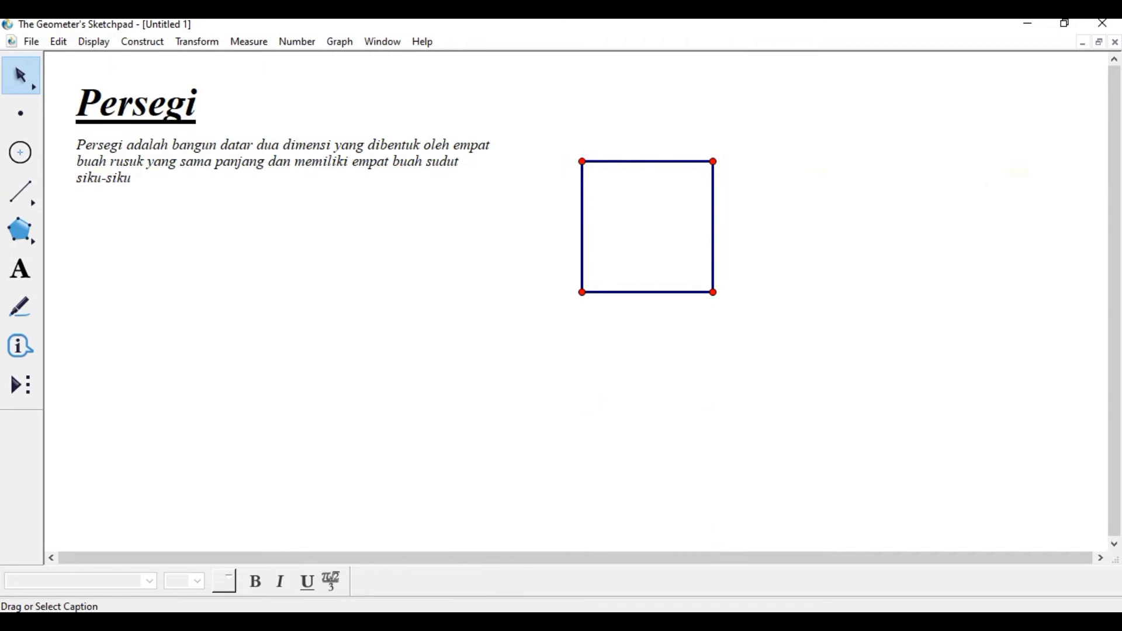
- Move the square below the definition text and show its corner labels one by one, clockwise from the upper-left corner
{"action": "left_click_drag", "start_coordinate": [648, 162], "coordinate": [391, 221]}
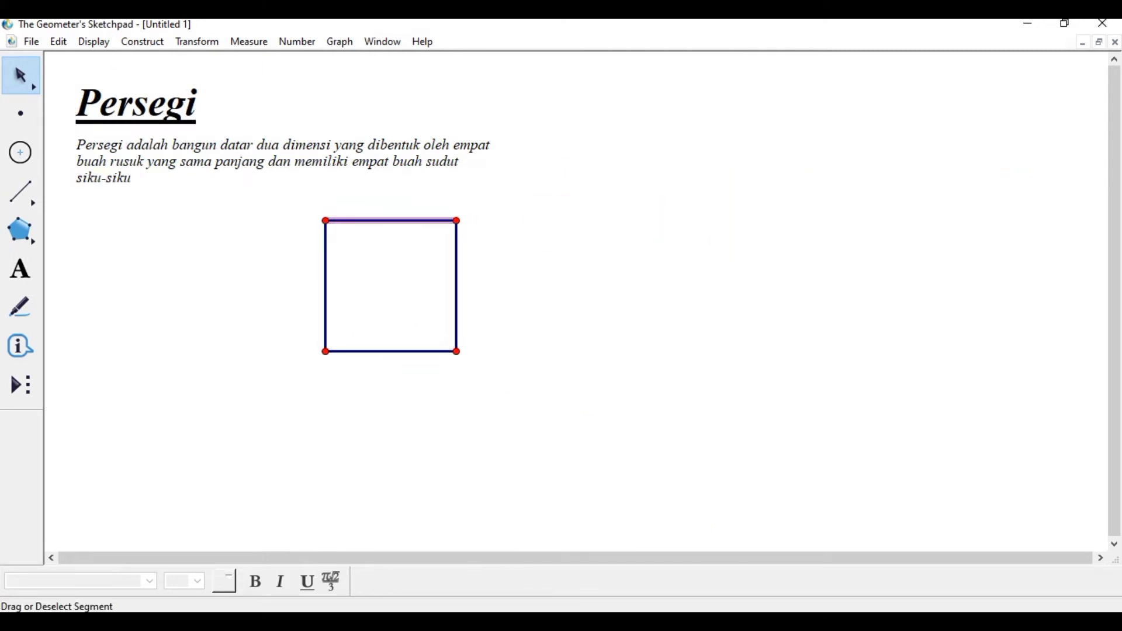
{"action": "left_click", "coordinate": [325, 221]}
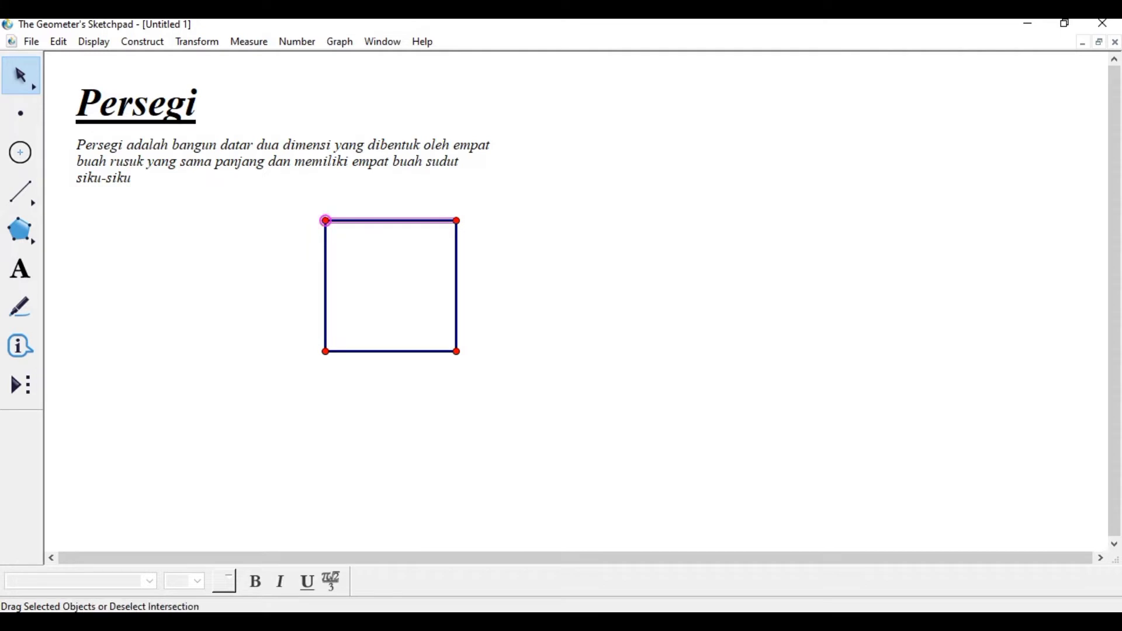
{"action": "right_click", "coordinate": [326, 221]}
{"action": "left_click", "coordinate": [376, 367]}
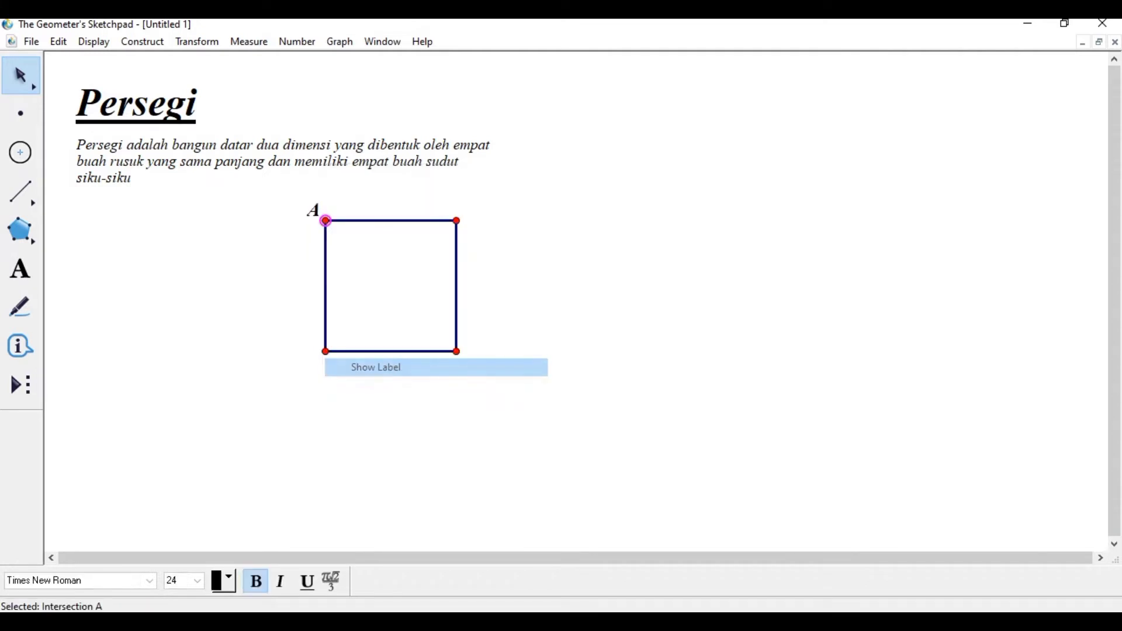
{"action": "right_click", "coordinate": [458, 221]}
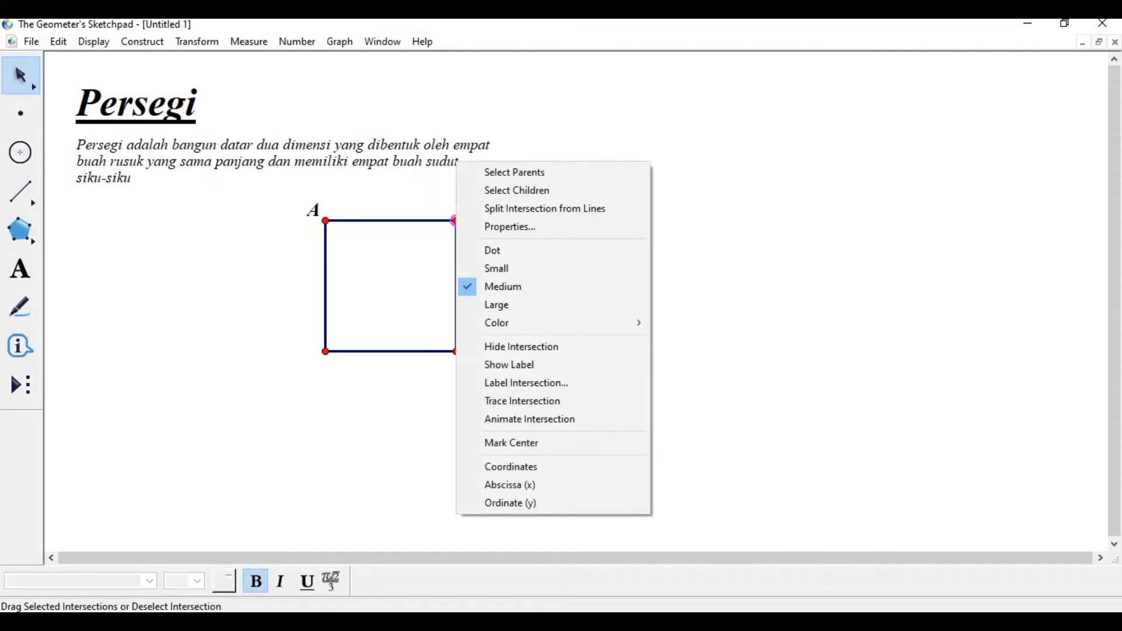
{"action": "left_click", "coordinate": [510, 365]}
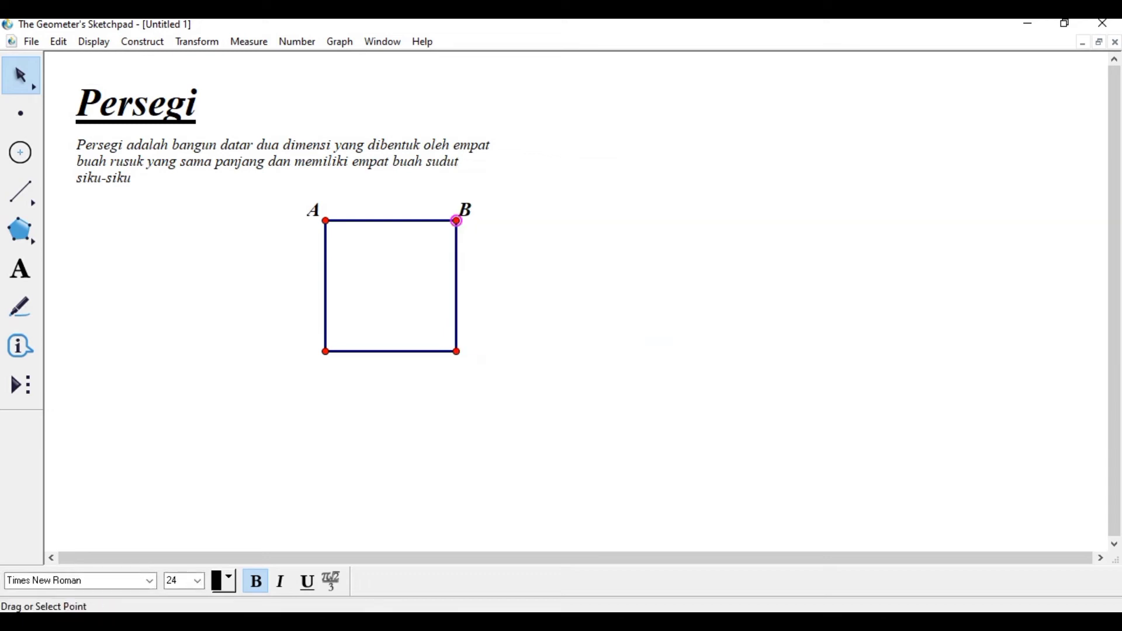
{"action": "right_click", "coordinate": [458, 352]}
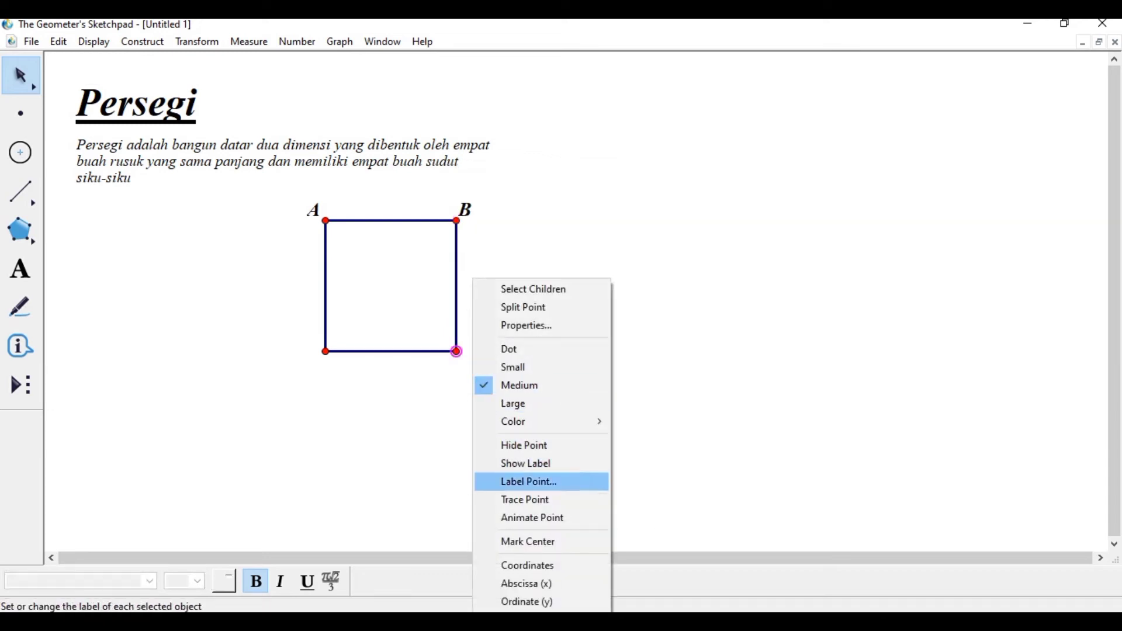
{"action": "left_click", "coordinate": [526, 463]}
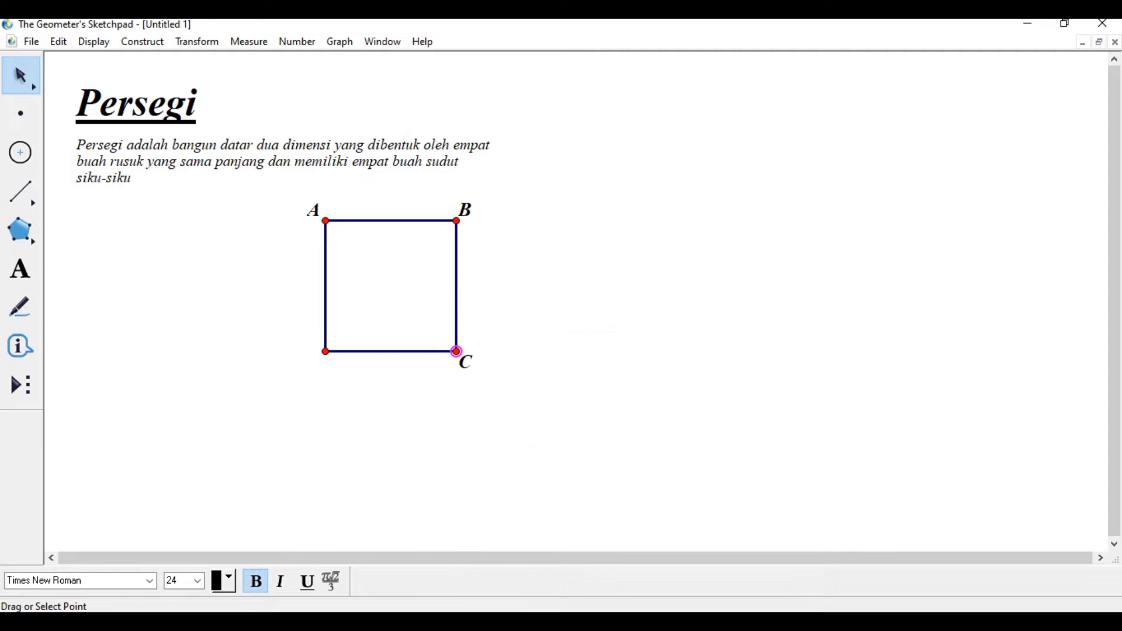
{"action": "right_click", "coordinate": [326, 351]}
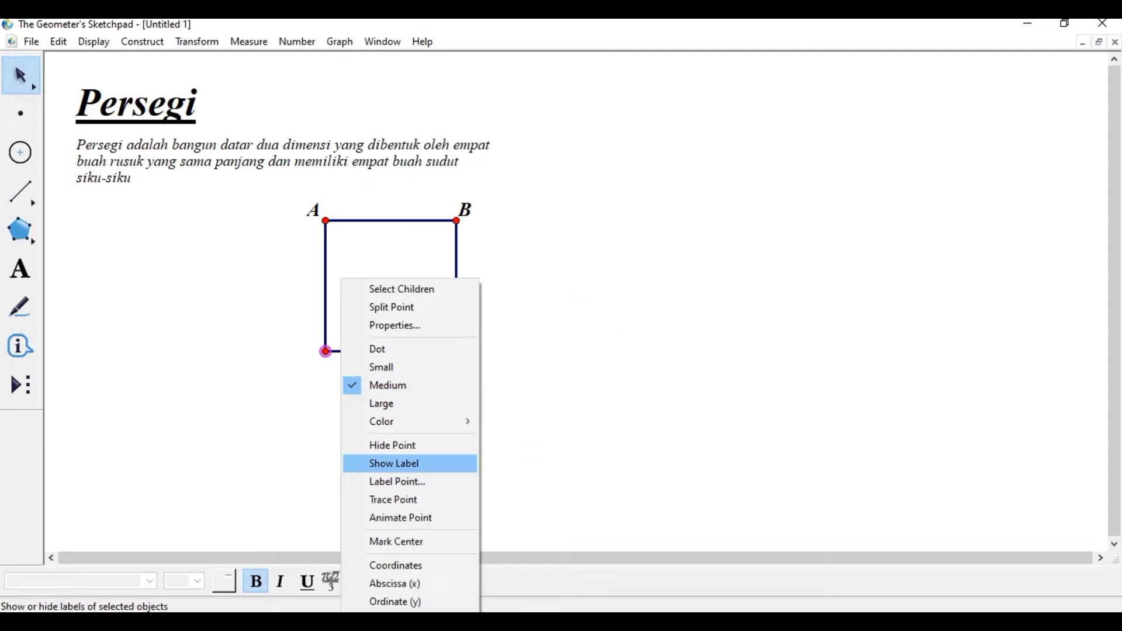
{"action": "left_click", "coordinate": [395, 463]}
{"action": "key", "text": "Escape"}
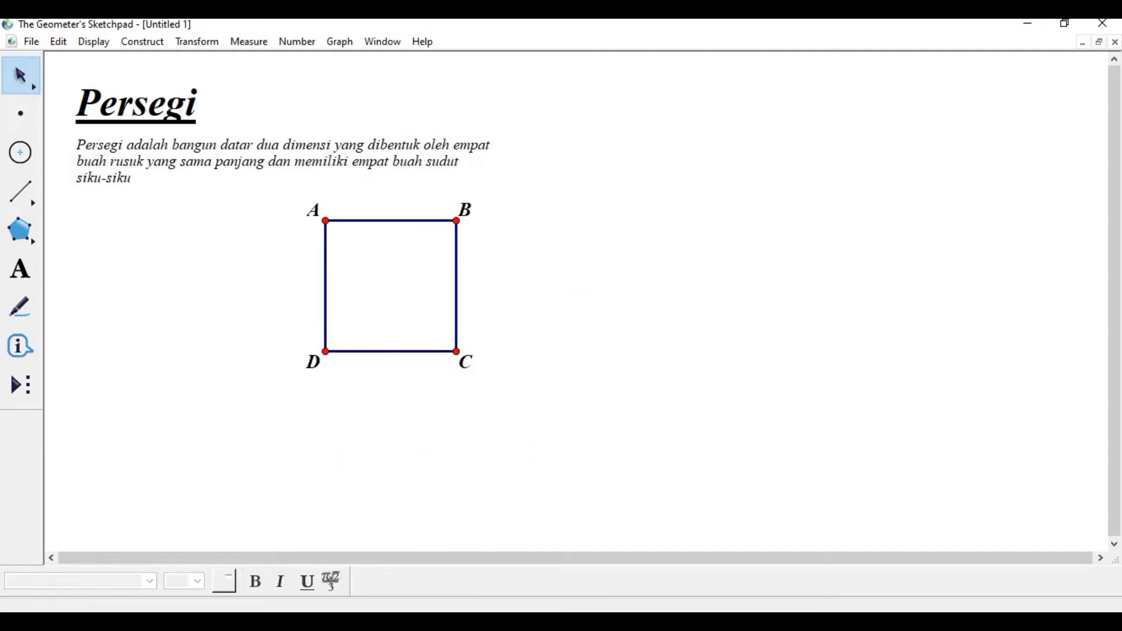
- Measure the lengths of all four sides of the square, then clear the selection
{"action": "left_click", "coordinate": [391, 221]}
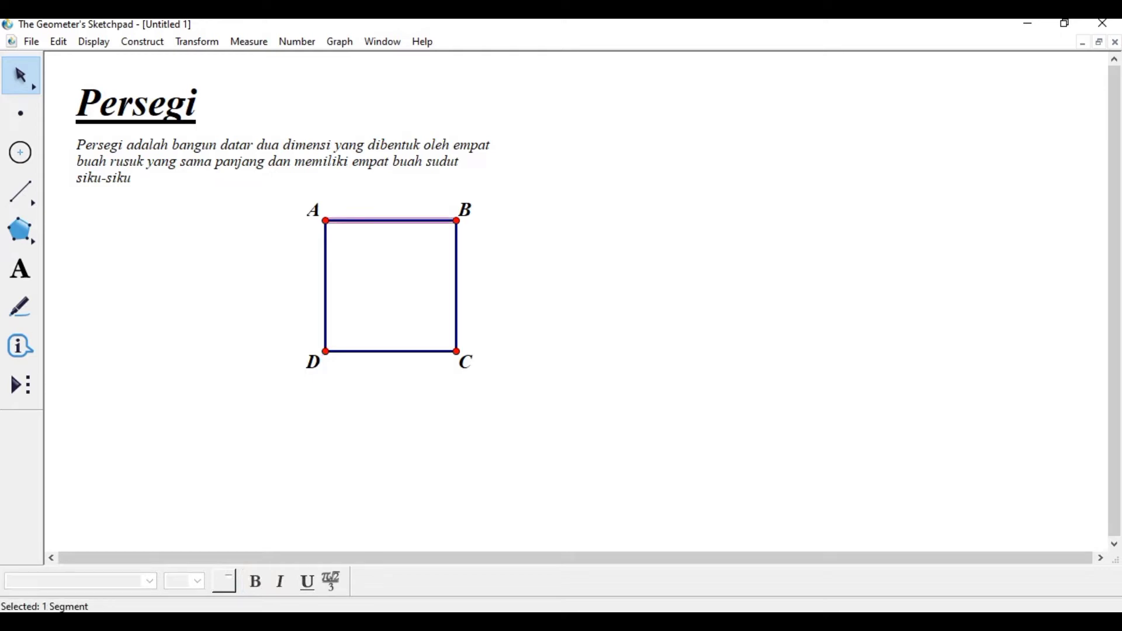
{"action": "left_click", "coordinate": [457, 285]}
{"action": "left_click", "coordinate": [391, 351]}
{"action": "left_click", "coordinate": [326, 286]}
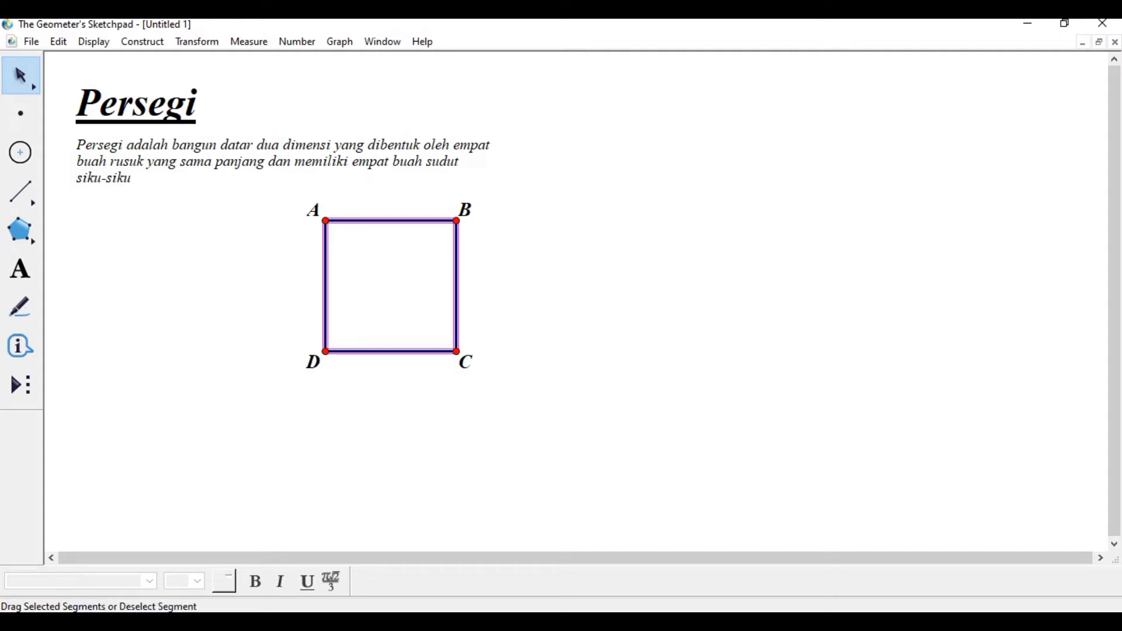
{"action": "left_click", "coordinate": [249, 42]}
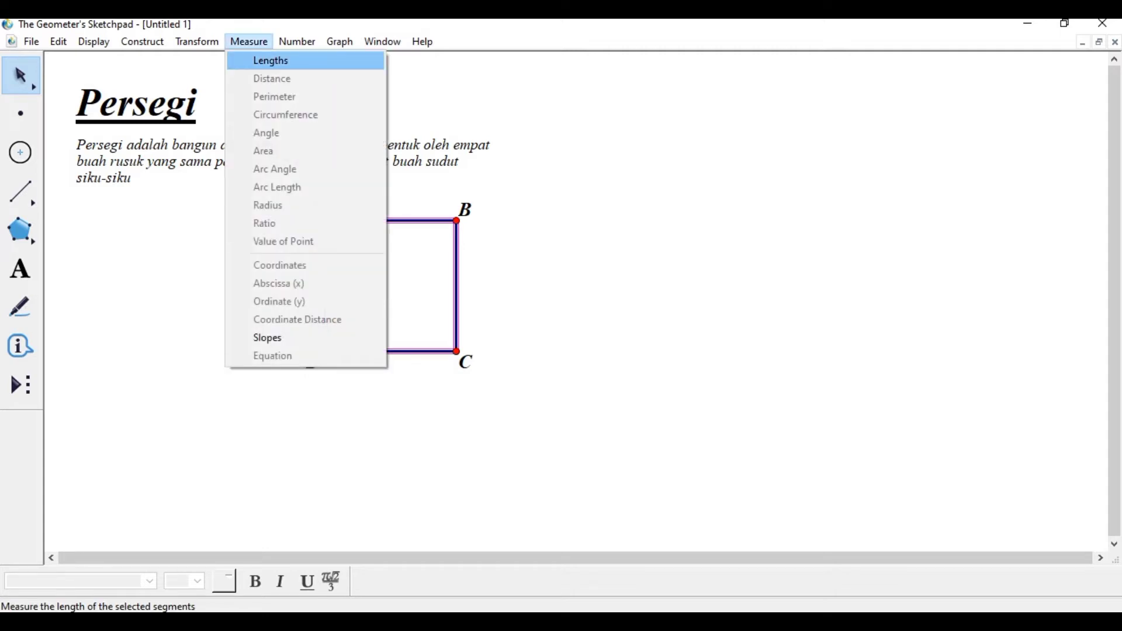
{"action": "left_click", "coordinate": [271, 61]}
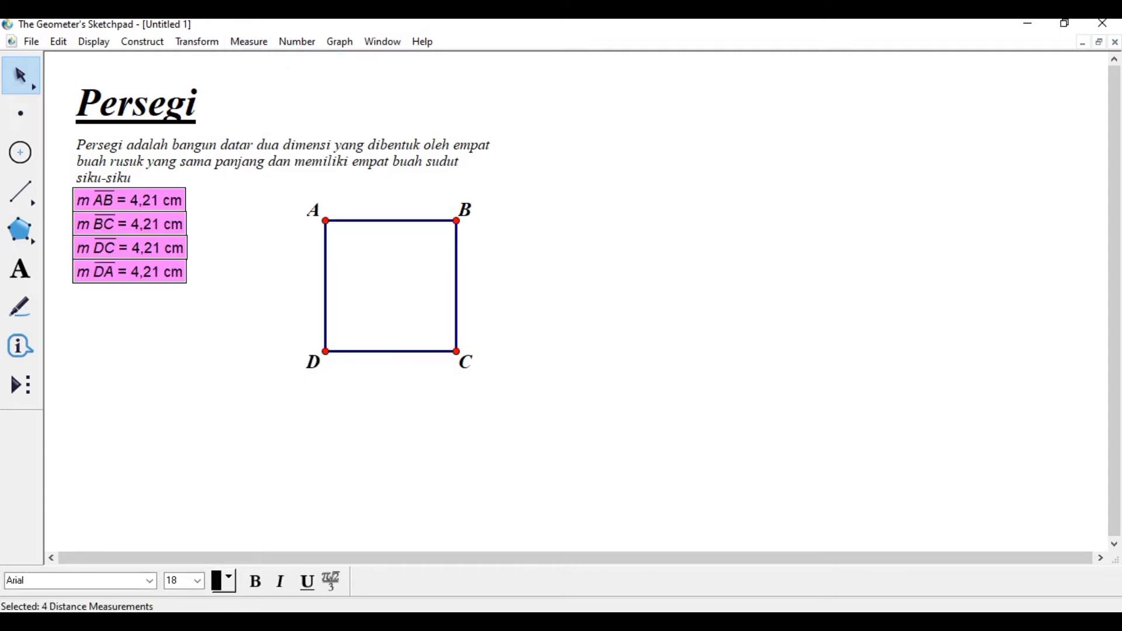
{"action": "left_click", "coordinate": [263, 252]}
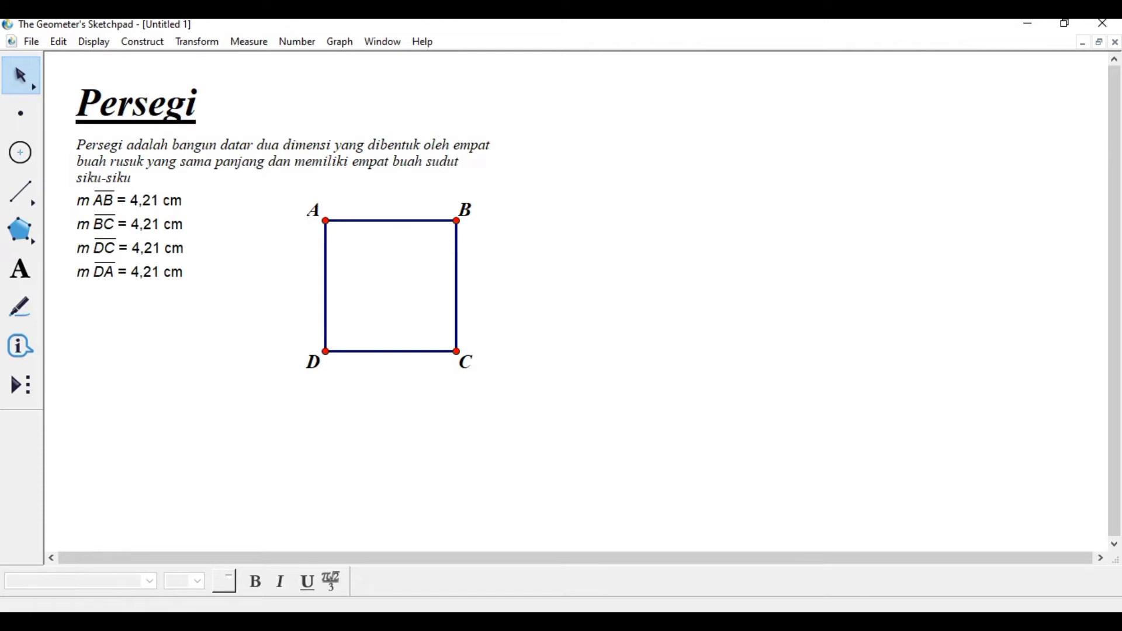
- Measure angle DAB of the square, then clear the selection
{"action": "left_click", "coordinate": [326, 351]}
{"action": "left_click", "coordinate": [326, 221]}
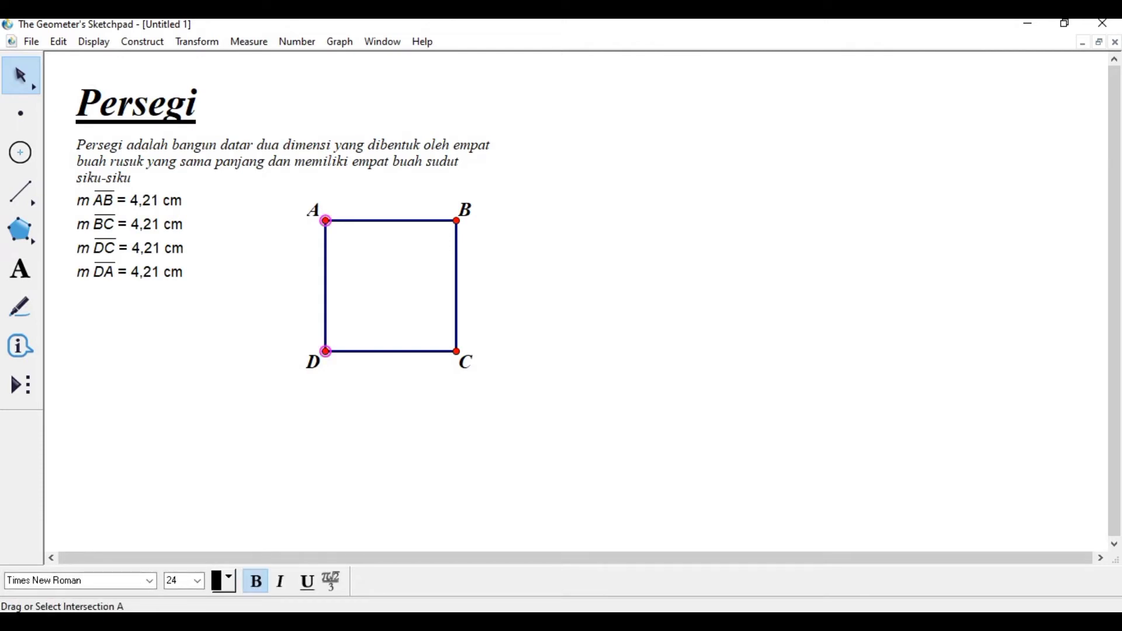
{"action": "left_click", "coordinate": [457, 221]}
{"action": "left_click", "coordinate": [249, 41]}
{"action": "left_click", "coordinate": [267, 134]}
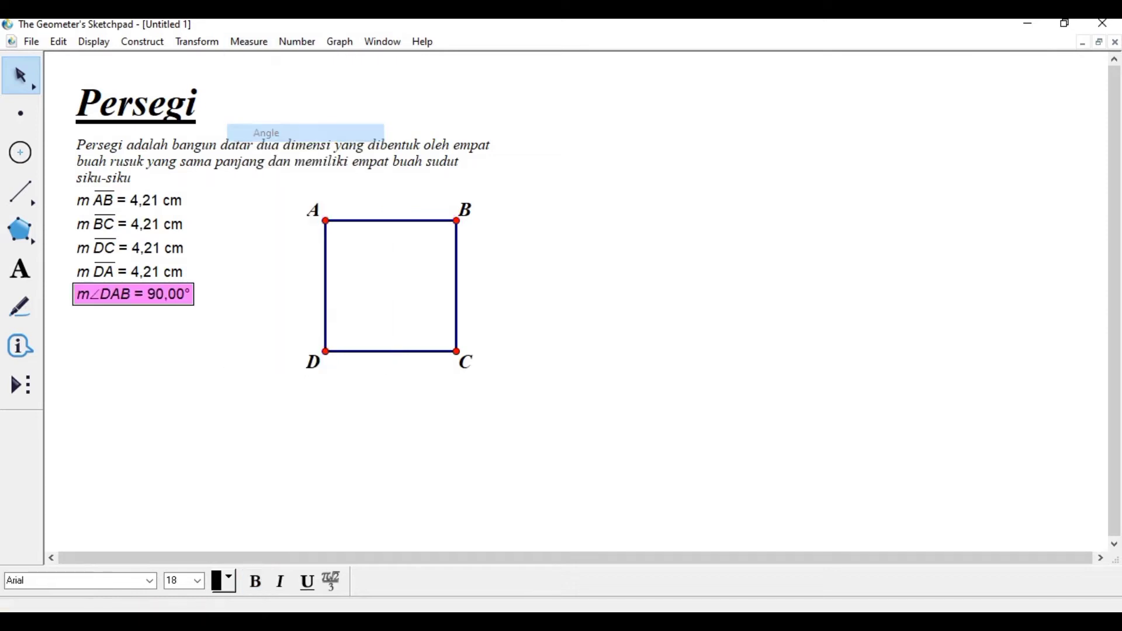
{"action": "key", "text": "Escape"}
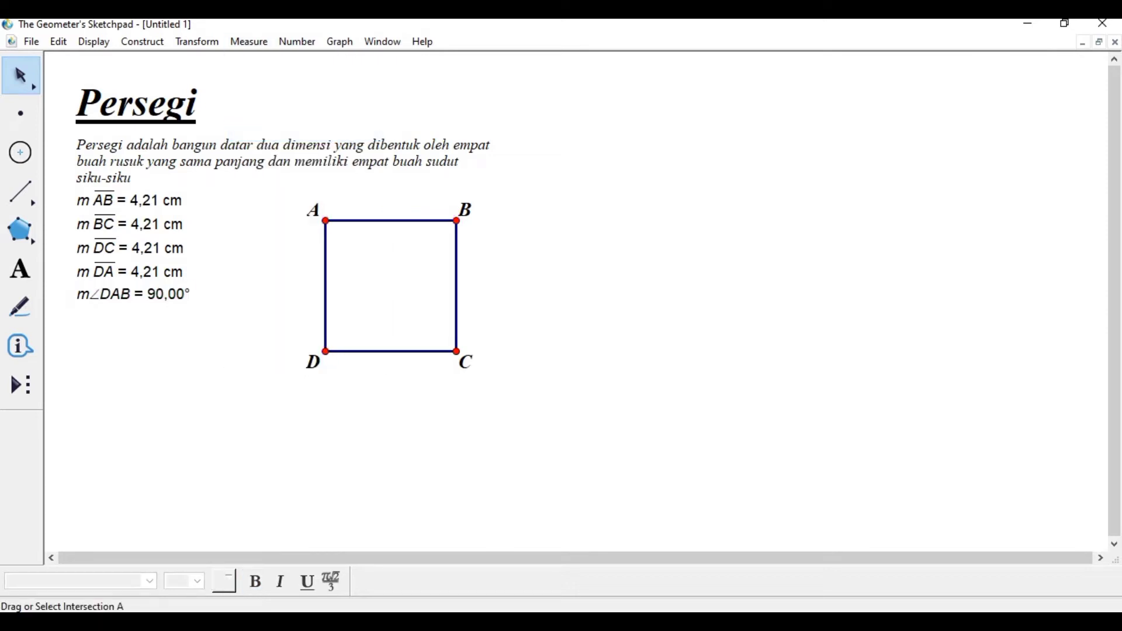
- Measure angle ABC of the square, then clear the selection
{"action": "left_click", "coordinate": [326, 221]}
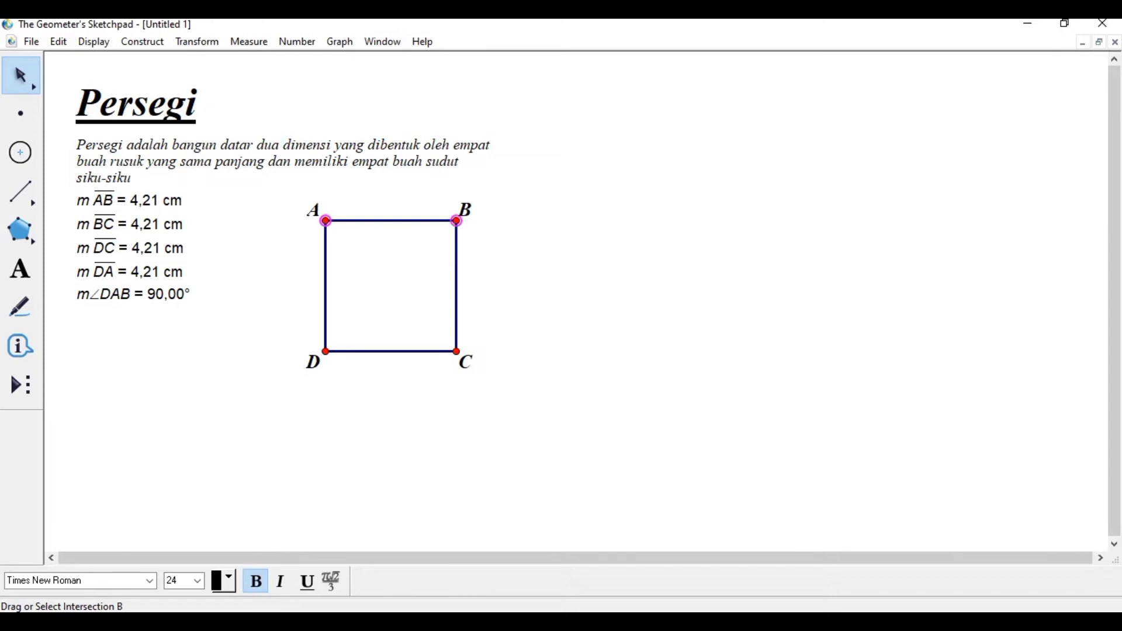
{"action": "left_click", "coordinate": [457, 352]}
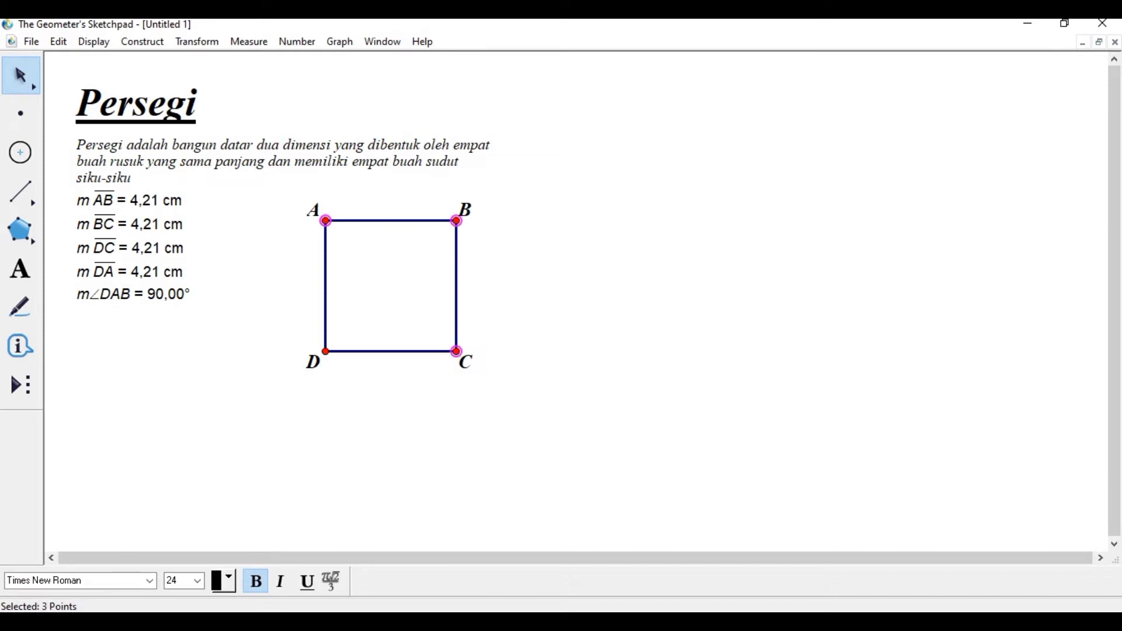
{"action": "left_click", "coordinate": [249, 42]}
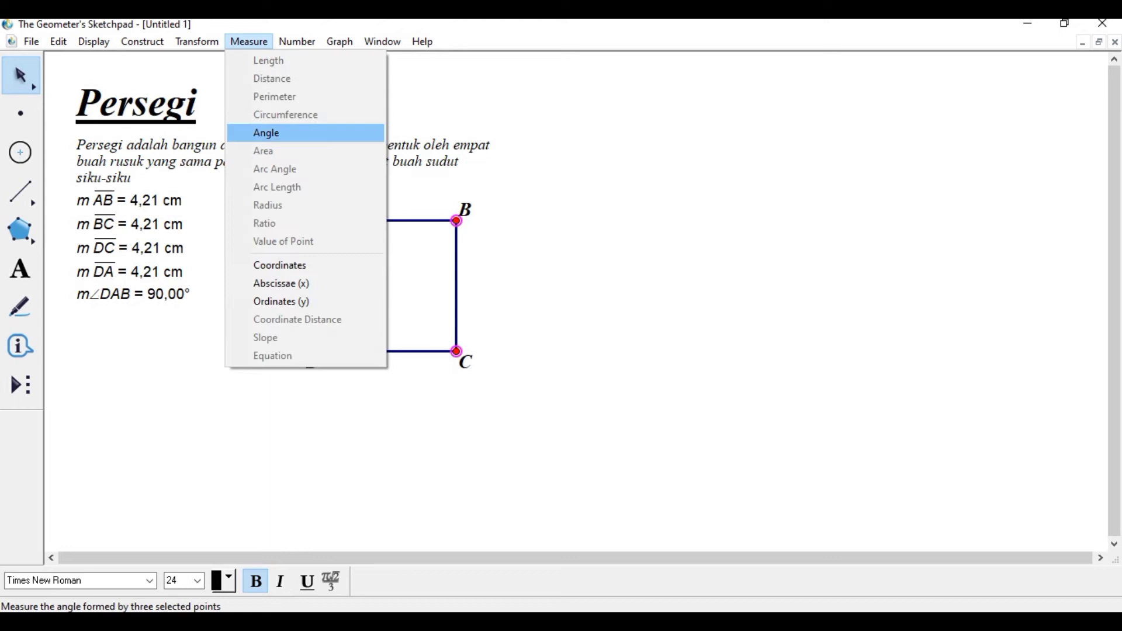
{"action": "left_click", "coordinate": [275, 133]}
{"action": "key", "text": "Escape"}
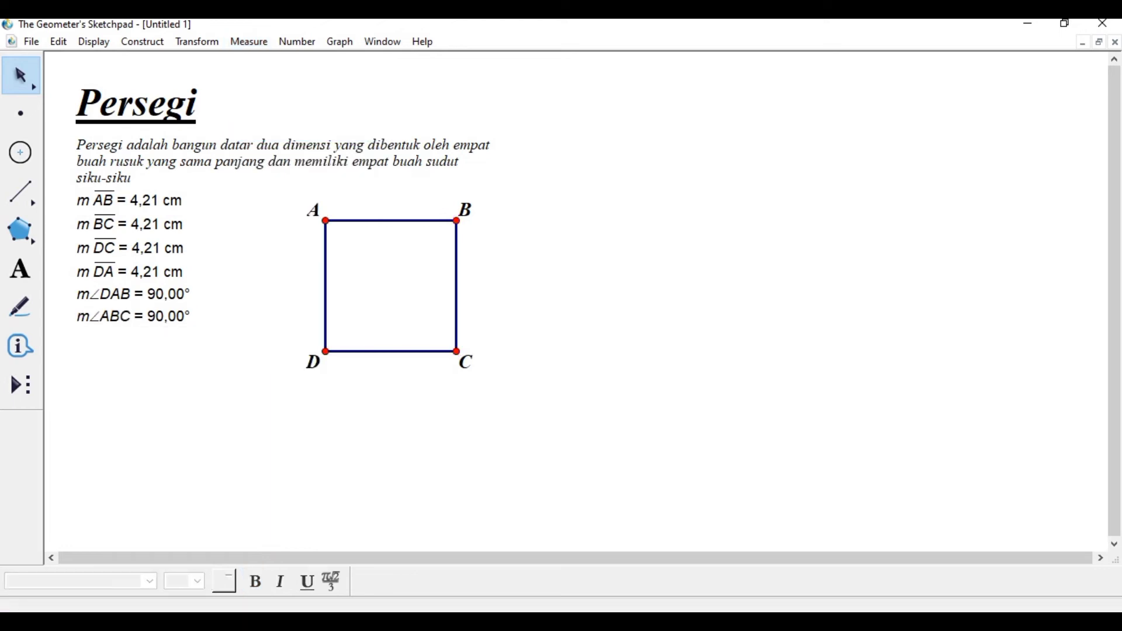
- Measure angle BCD of the square, then clear the selection
{"action": "mouse_move", "coordinate": [457, 221]}
{"action": "left_mouse_down"}
{"action": "mouse_move", "coordinate": [476, 345]}
{"action": "mouse_move", "coordinate": [446, 218]}
{"action": "mouse_move", "coordinate": [440, 226]}
{"action": "left_mouse_up"}
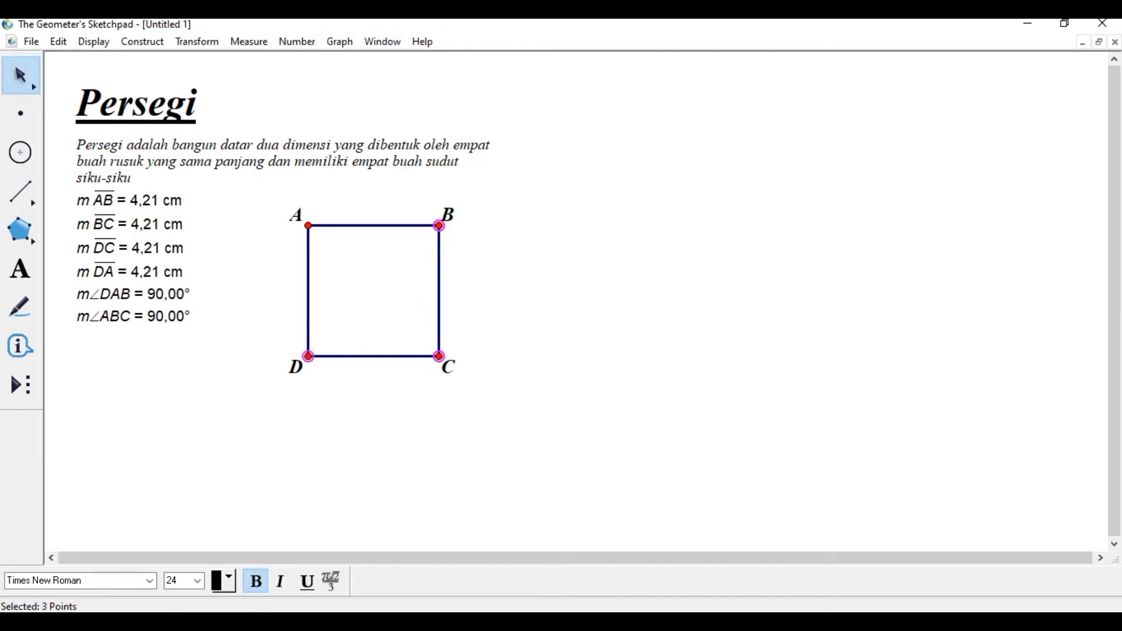
{"action": "left_click", "coordinate": [249, 41]}
{"action": "left_click", "coordinate": [271, 133]}
{"action": "key", "text": "Escape"}
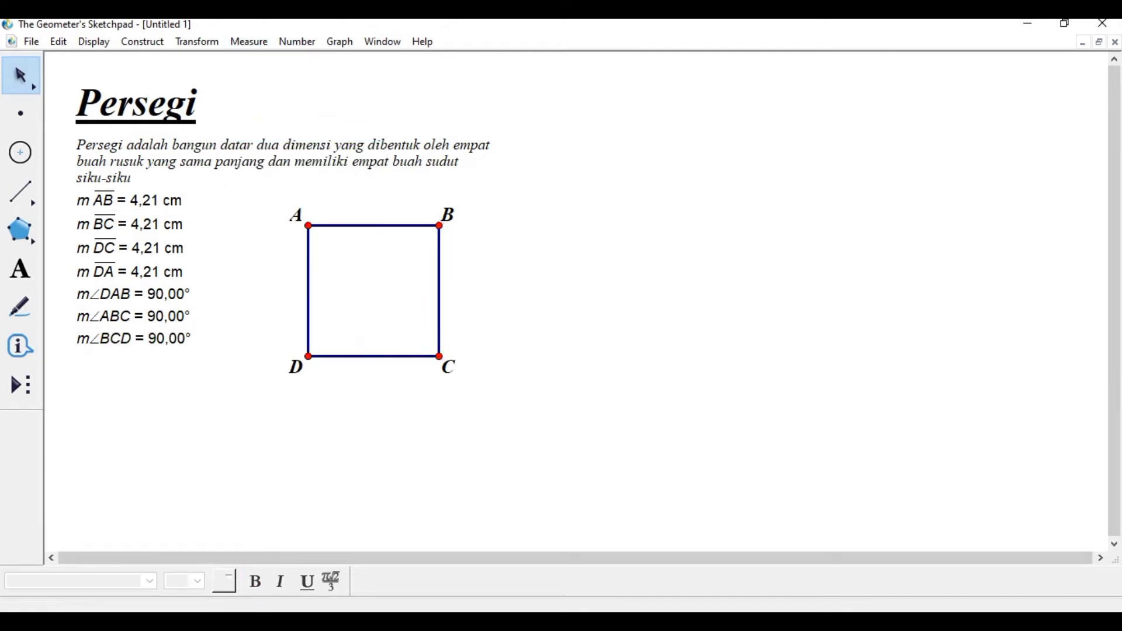
- Measure angle ADC of the square, then clear the selection
{"action": "left_click", "coordinate": [308, 226]}
{"action": "left_click", "coordinate": [308, 357]}
{"action": "left_click", "coordinate": [440, 357]}
{"action": "left_click", "coordinate": [249, 41]}
{"action": "left_click", "coordinate": [271, 133]}
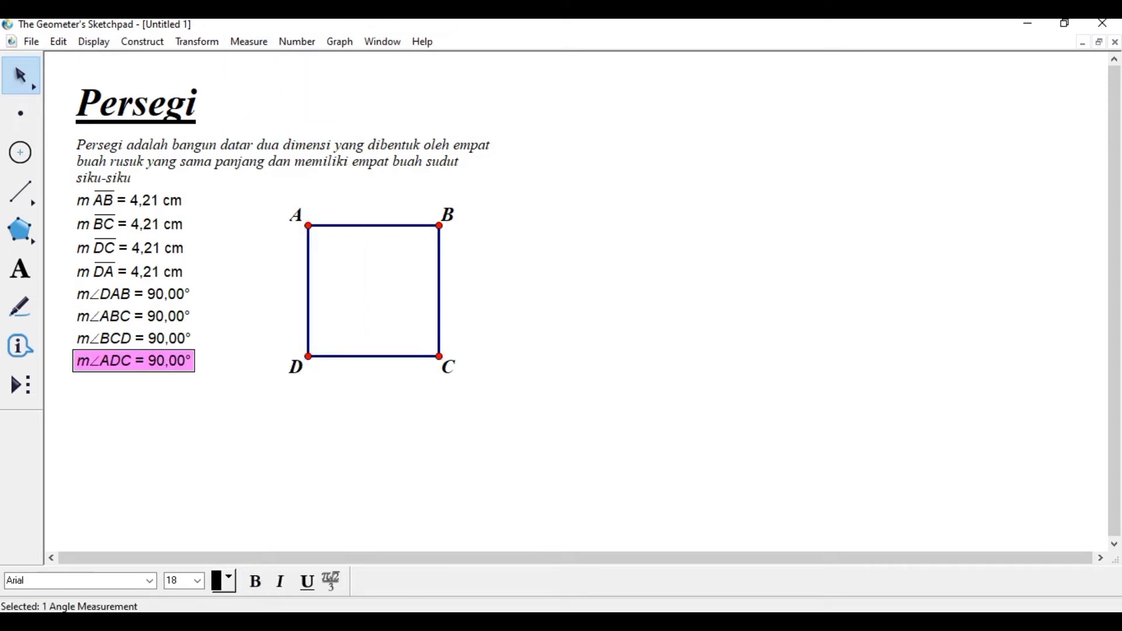
{"action": "key", "text": "Escape"}
- Move and resize the square from its corners A, B, C and D, enlarging its sides to about 4.66 cm at corner C
{"action": "mouse_move", "coordinate": [308, 226]}
{"action": "left_mouse_down"}
{"action": "mouse_move", "coordinate": [363, 308]}
{"action": "mouse_move", "coordinate": [310, 229]}
{"action": "left_mouse_up"}
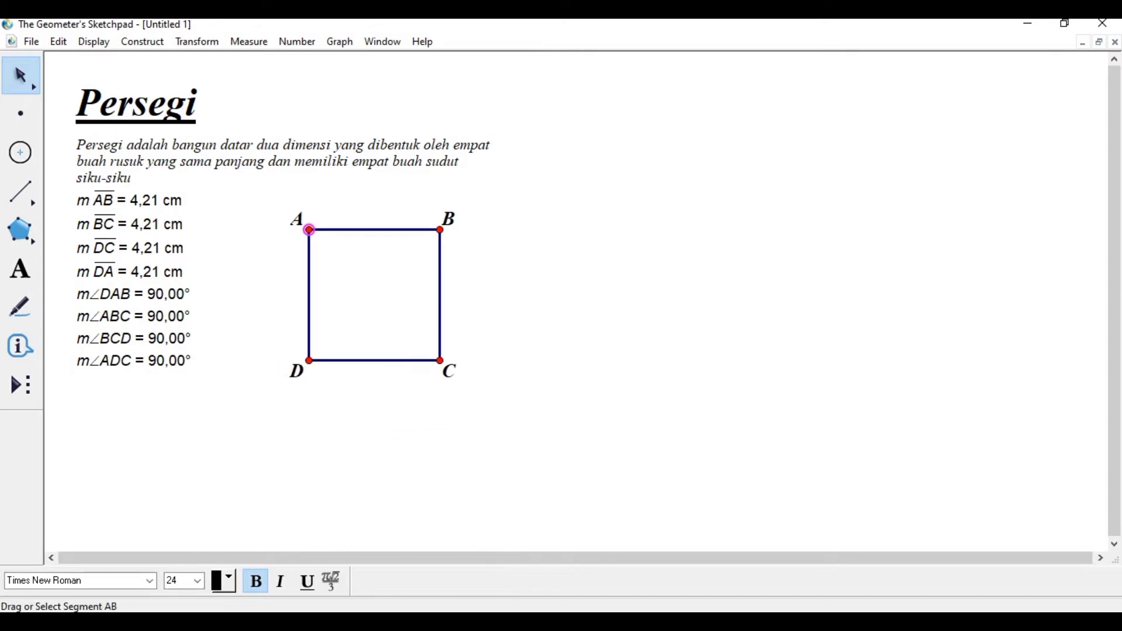
{"action": "left_click_drag", "start_coordinate": [441, 230], "coordinate": [465, 222]}
{"action": "mouse_move", "coordinate": [466, 352]}
{"action": "left_mouse_down"}
{"action": "mouse_move", "coordinate": [431, 306]}
{"action": "mouse_move", "coordinate": [293, 353]}
{"action": "mouse_move", "coordinate": [432, 310]}
{"action": "mouse_move", "coordinate": [488, 331]}
{"action": "mouse_move", "coordinate": [480, 351]}
{"action": "left_mouse_up"}
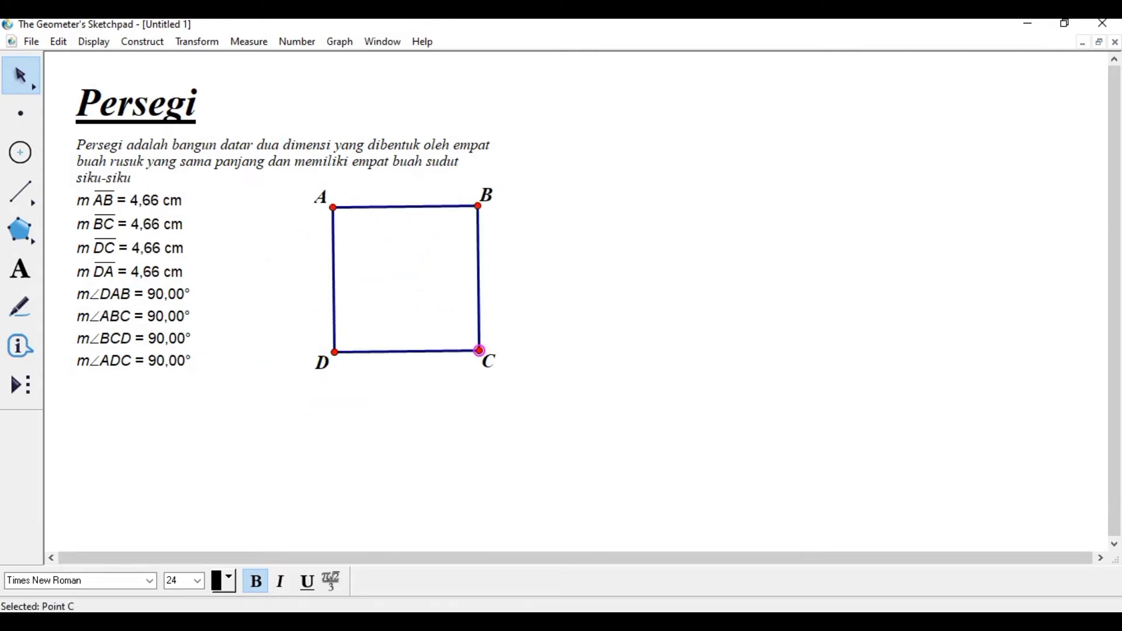
{"action": "mouse_move", "coordinate": [335, 352]}
{"action": "left_mouse_down"}
{"action": "mouse_move", "coordinate": [468, 301]}
{"action": "mouse_move", "coordinate": [318, 345]}
{"action": "mouse_move", "coordinate": [502, 315]}
{"action": "mouse_move", "coordinate": [344, 316]}
{"action": "mouse_move", "coordinate": [328, 350]}
{"action": "left_mouse_up"}
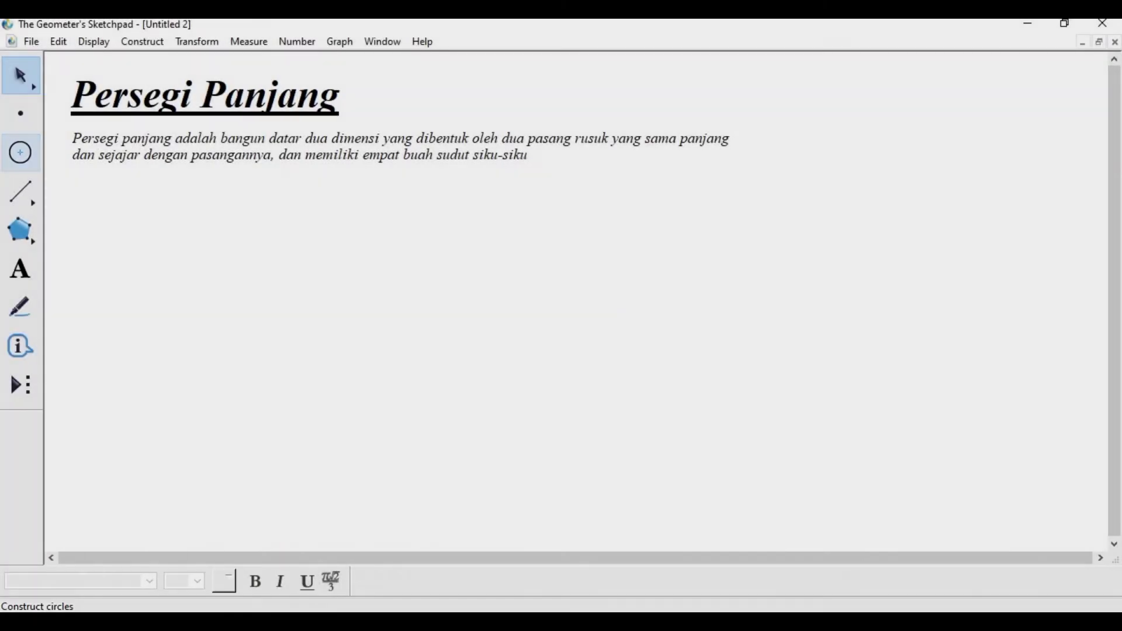
- Draw a circle below the definition text in the Persegi Panjang sketch
{"action": "key", "text": "shift+Down"}
{"action": "key", "text": "shift+Down"}
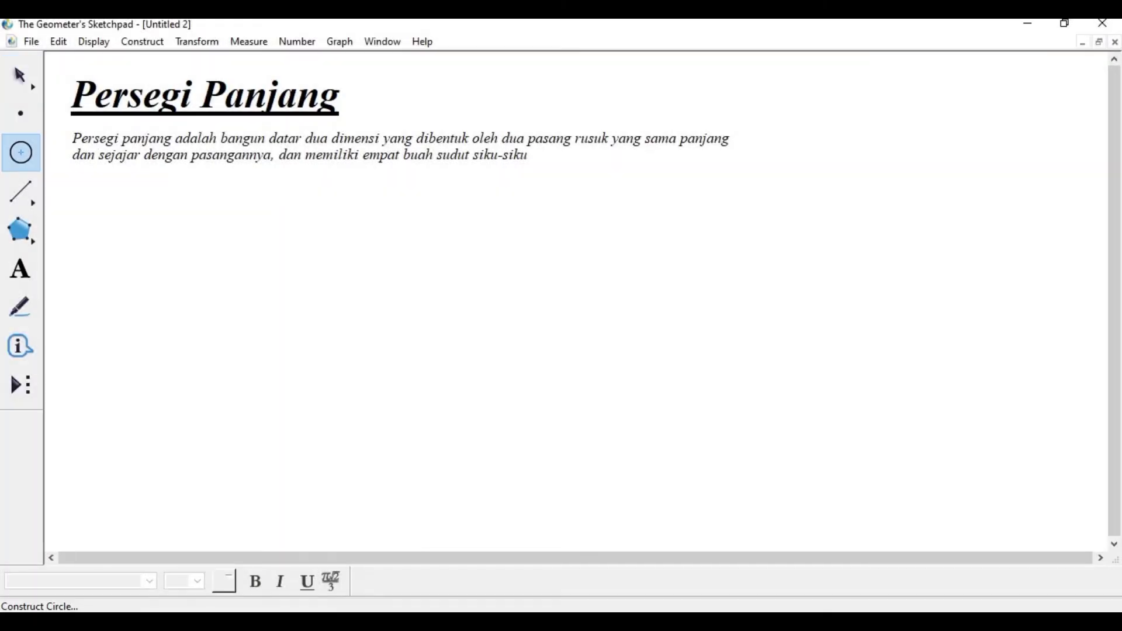
{"action": "left_click_drag", "start_coordinate": [493, 356], "coordinate": [597, 356]}
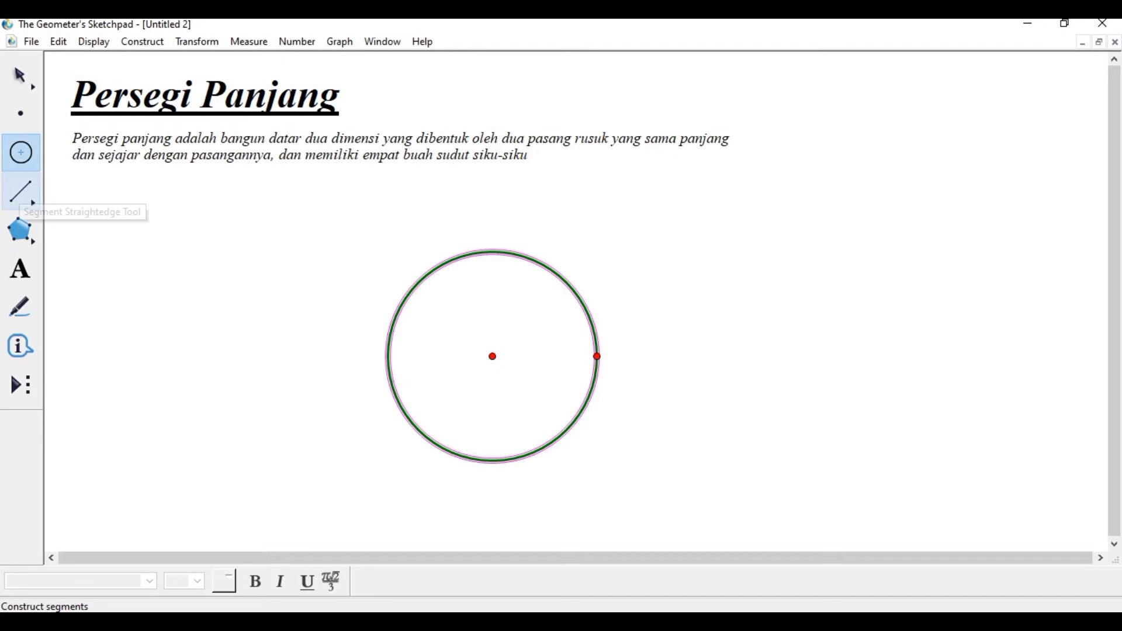
- Draw a horizontal diameter segment from the circle's radius point through the center to the opposite side, then clear the selection
{"action": "left_click", "coordinate": [21, 192]}
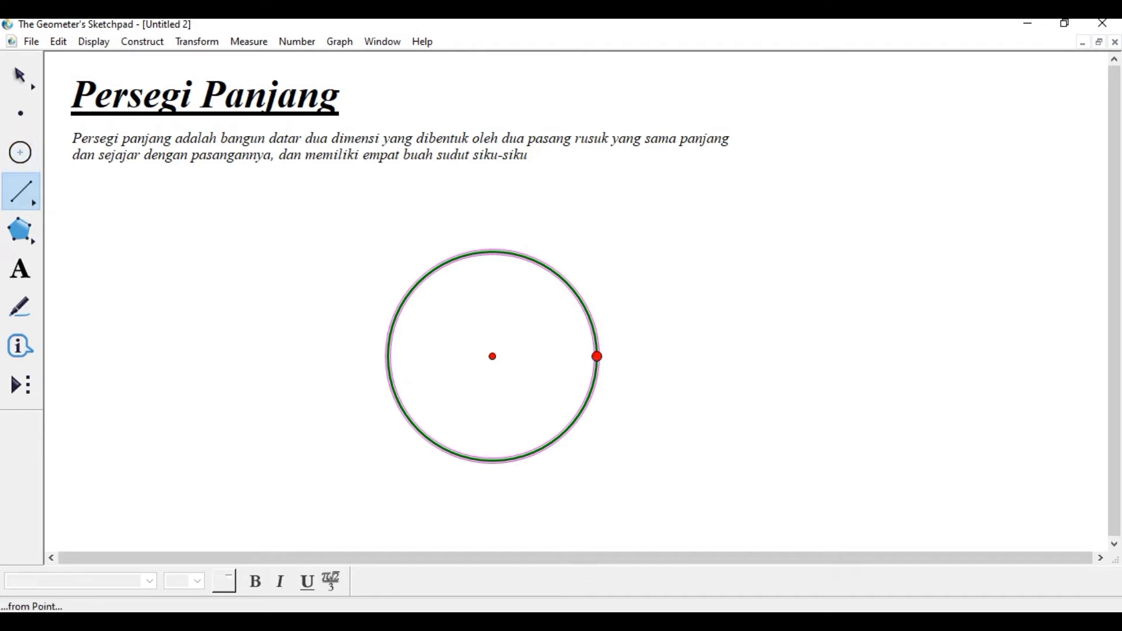
{"action": "left_click_drag", "start_coordinate": [597, 356], "coordinate": [503, 356]}
{"action": "left_click_drag", "start_coordinate": [413, 356], "coordinate": [388, 356]}
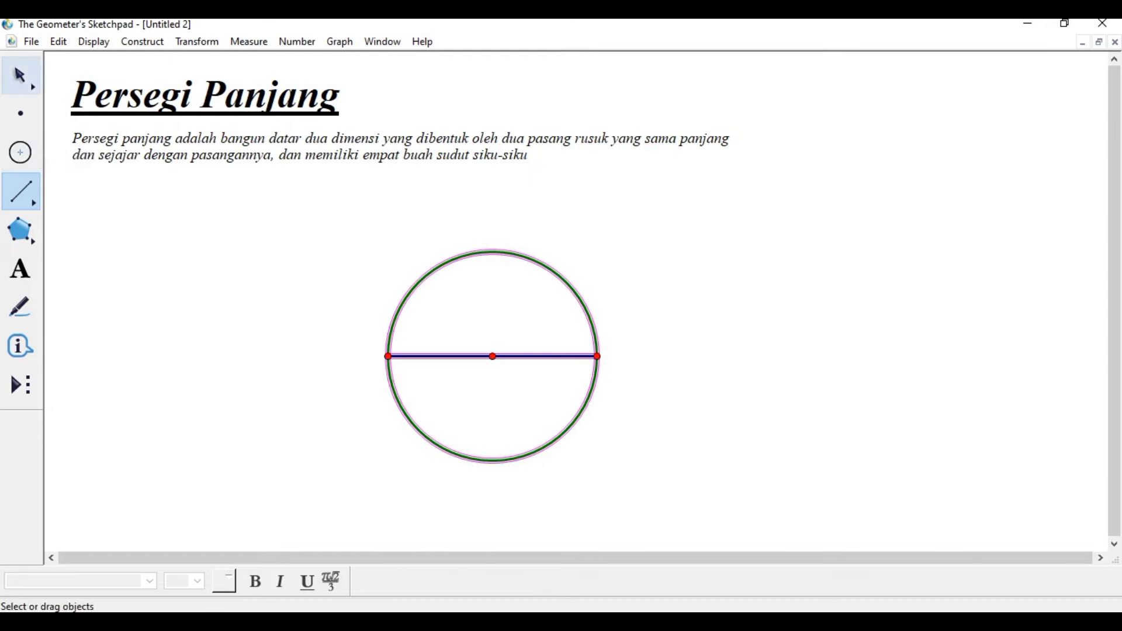
{"action": "left_click", "coordinate": [21, 76]}
{"action": "key", "text": "Escape"}
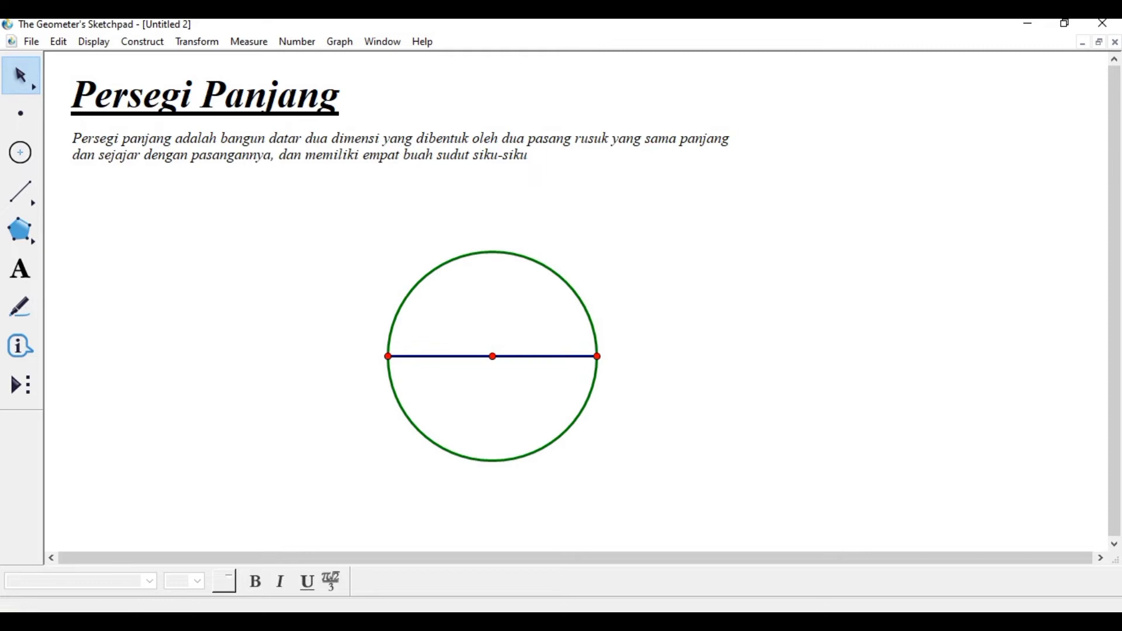
- Construct lines perpendicular to the diameter through both of its endpoints
{"action": "left_click", "coordinate": [388, 357]}
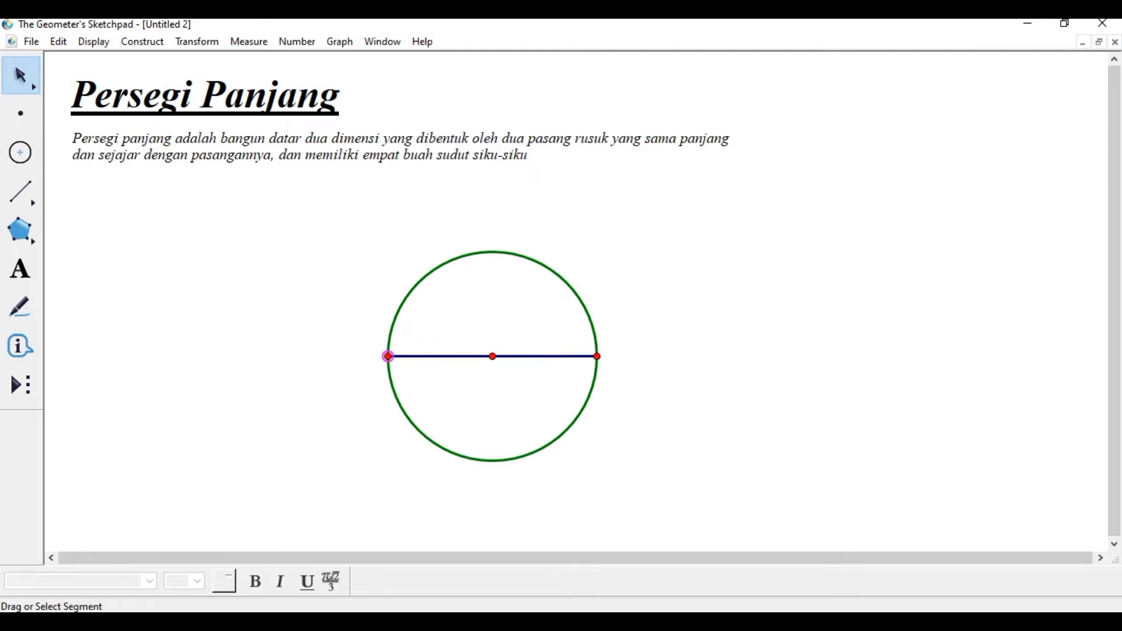
{"action": "left_click", "coordinate": [441, 357]}
{"action": "left_click", "coordinate": [597, 357]}
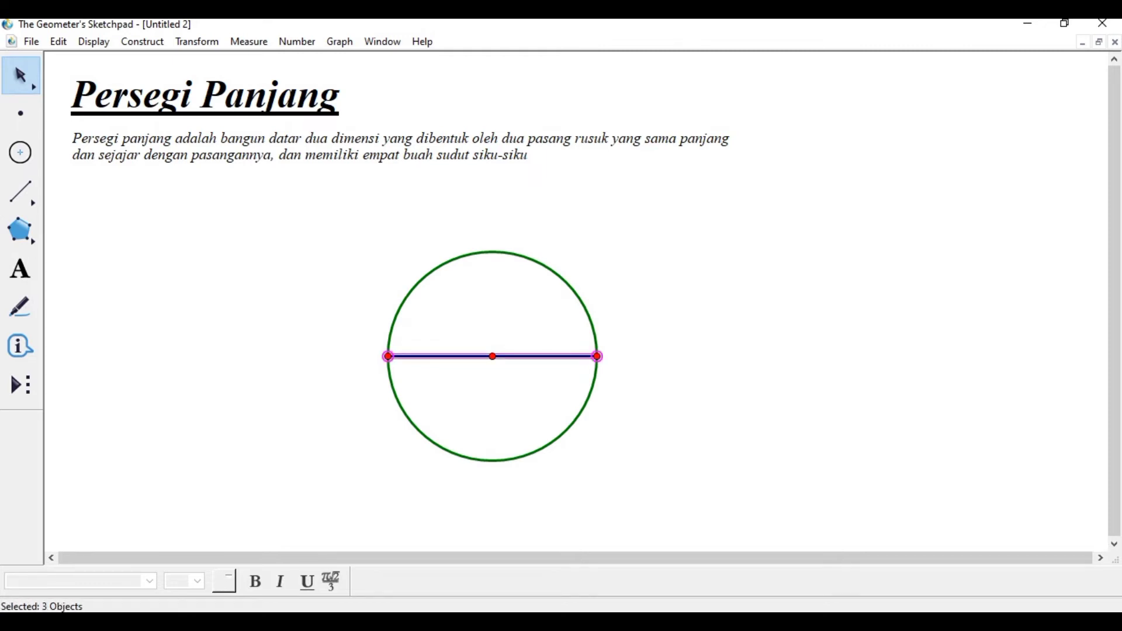
{"action": "left_click", "coordinate": [142, 41]}
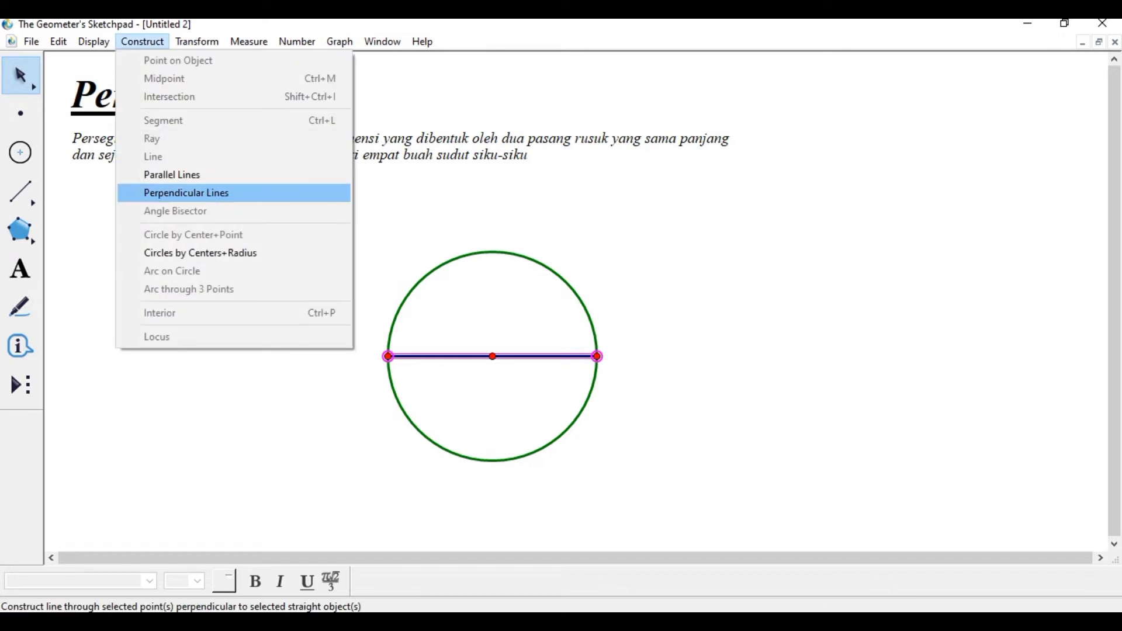
{"action": "left_click", "coordinate": [187, 193]}
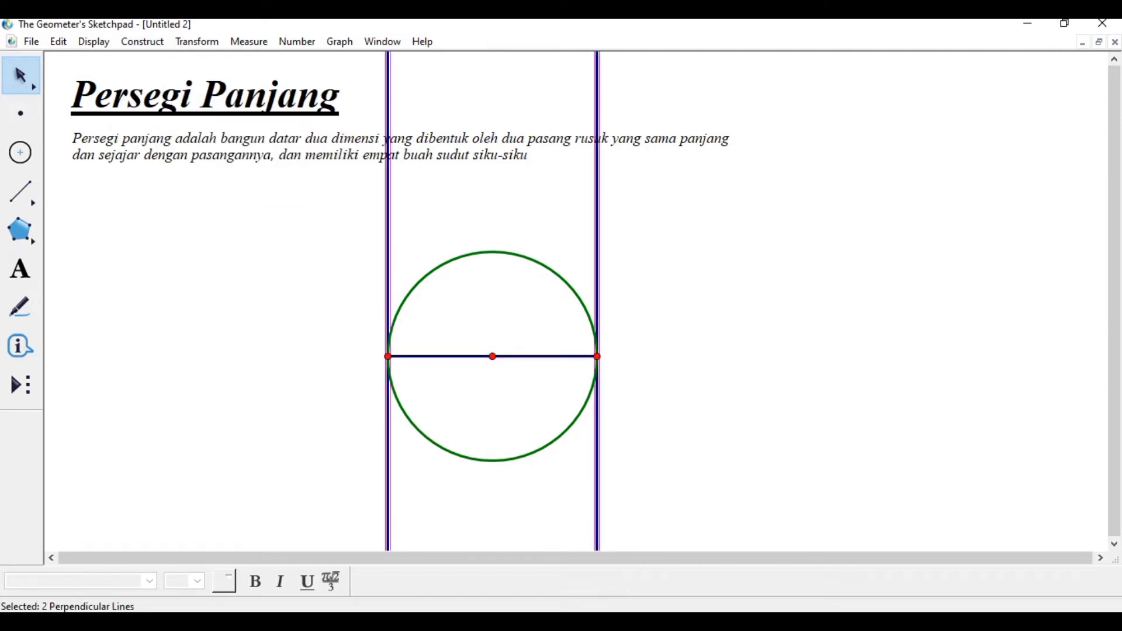
{"action": "key", "text": "Escape"}
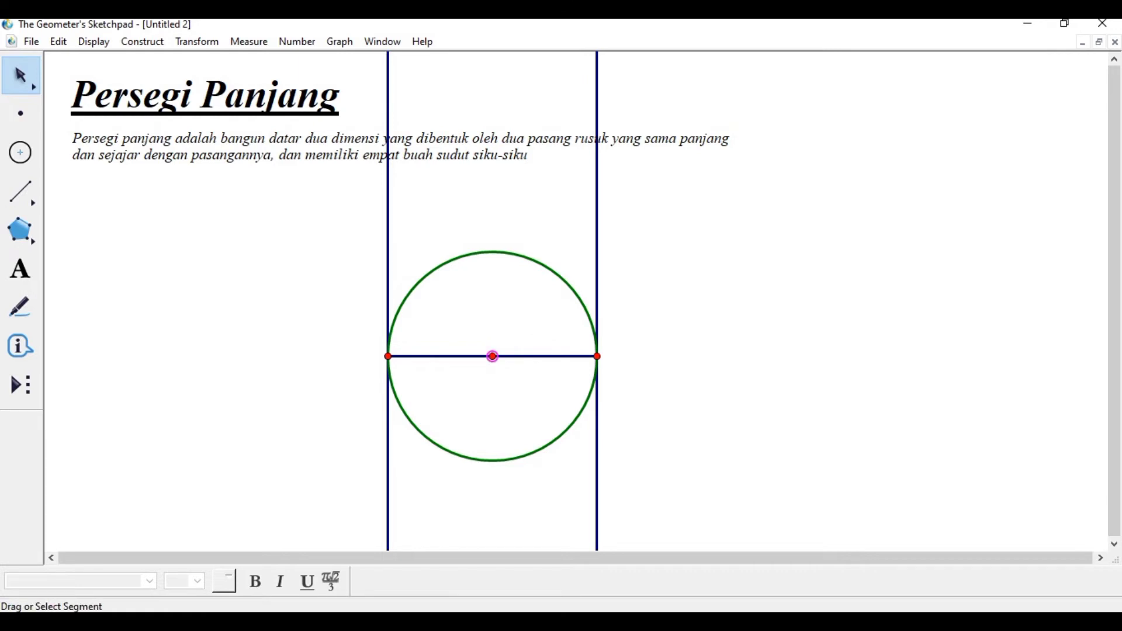
- Construct a line perpendicular to the diameter through the circle's center
{"action": "left_click", "coordinate": [438, 356]}
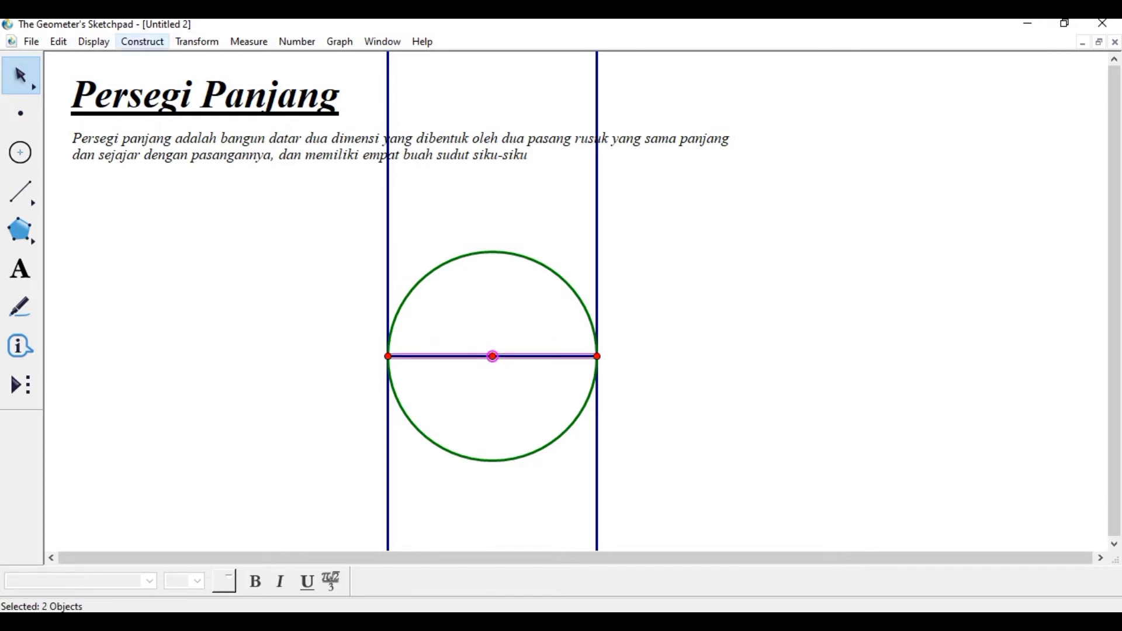
{"action": "left_click", "coordinate": [143, 42]}
{"action": "left_click", "coordinate": [185, 193]}
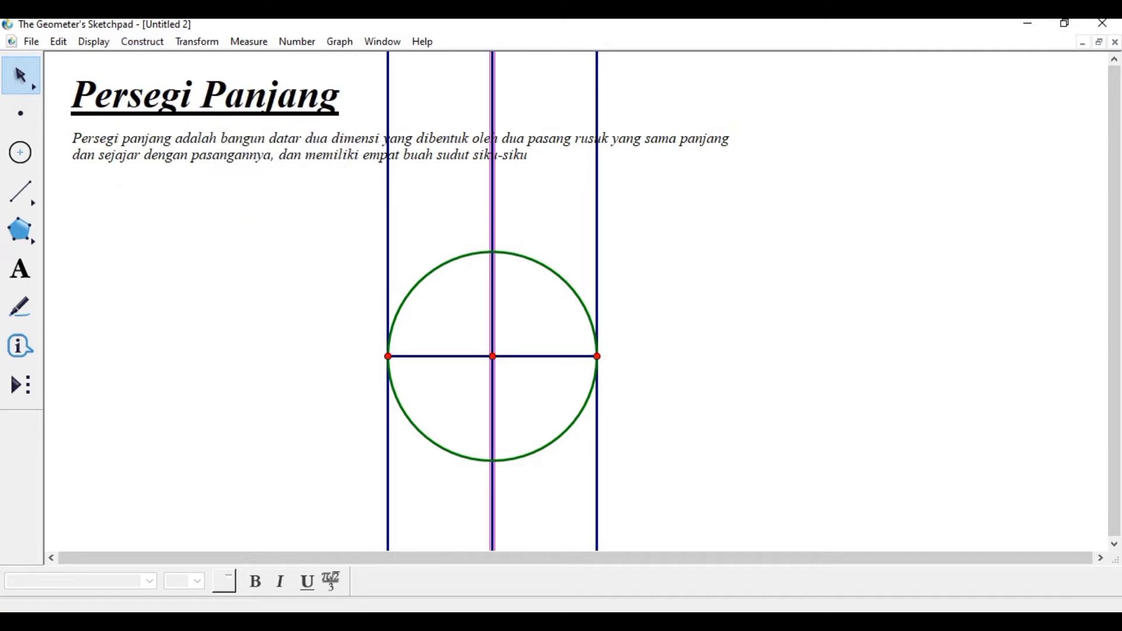
{"action": "key", "text": "Escape"}
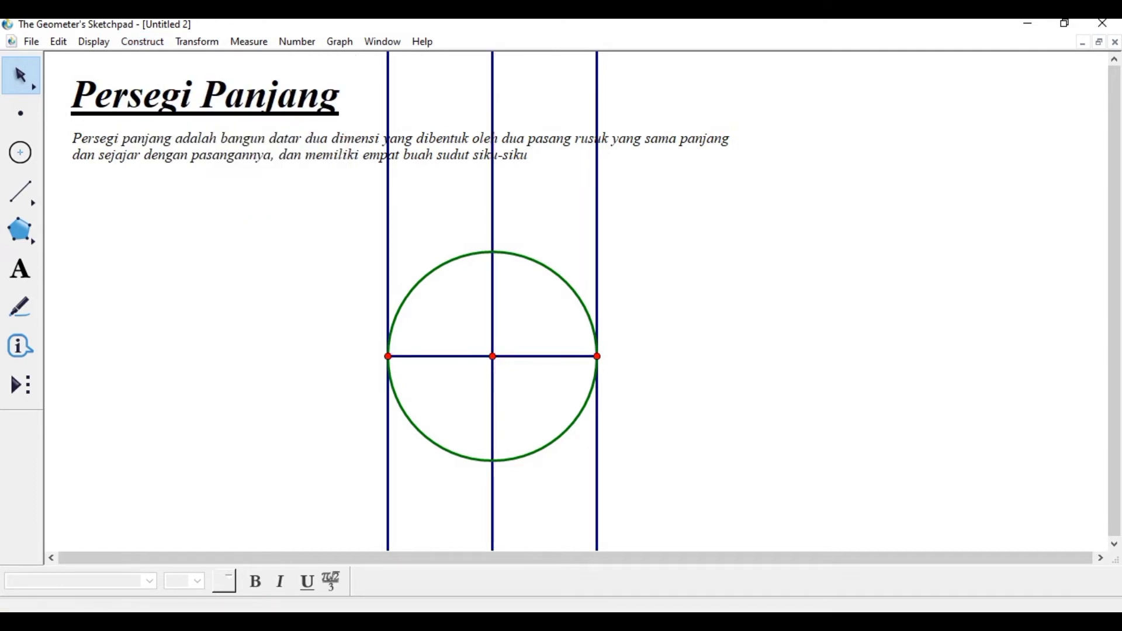
- Mark the upper intersection of the central perpendicular and the circle, and construct a line parallel to the diameter through it
{"action": "left_click", "coordinate": [21, 114]}
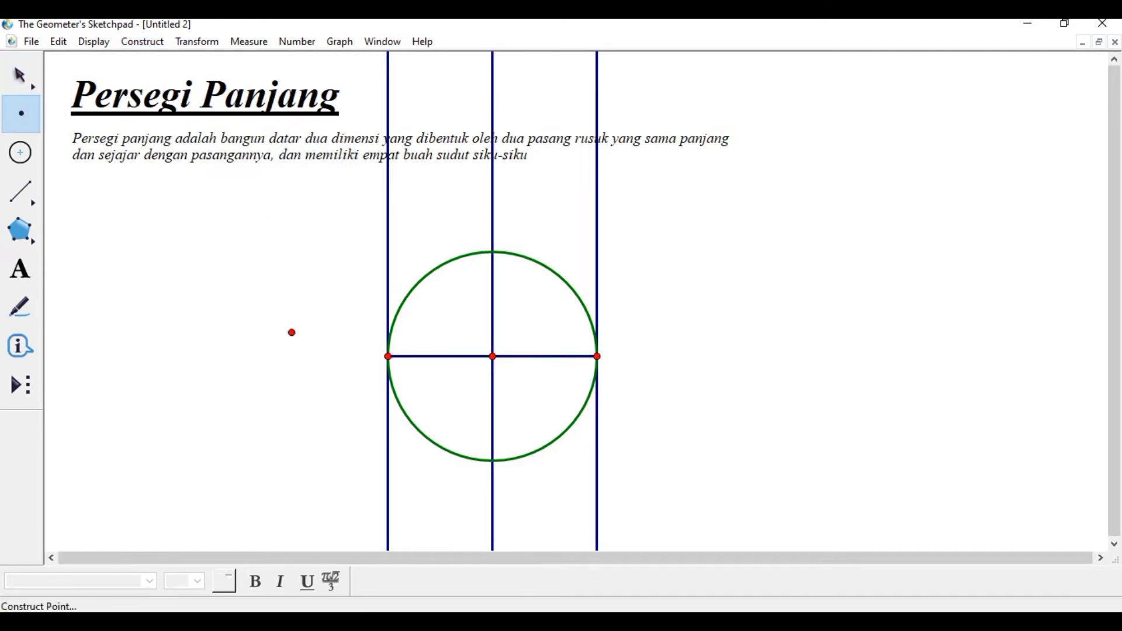
{"action": "left_click", "coordinate": [492, 252]}
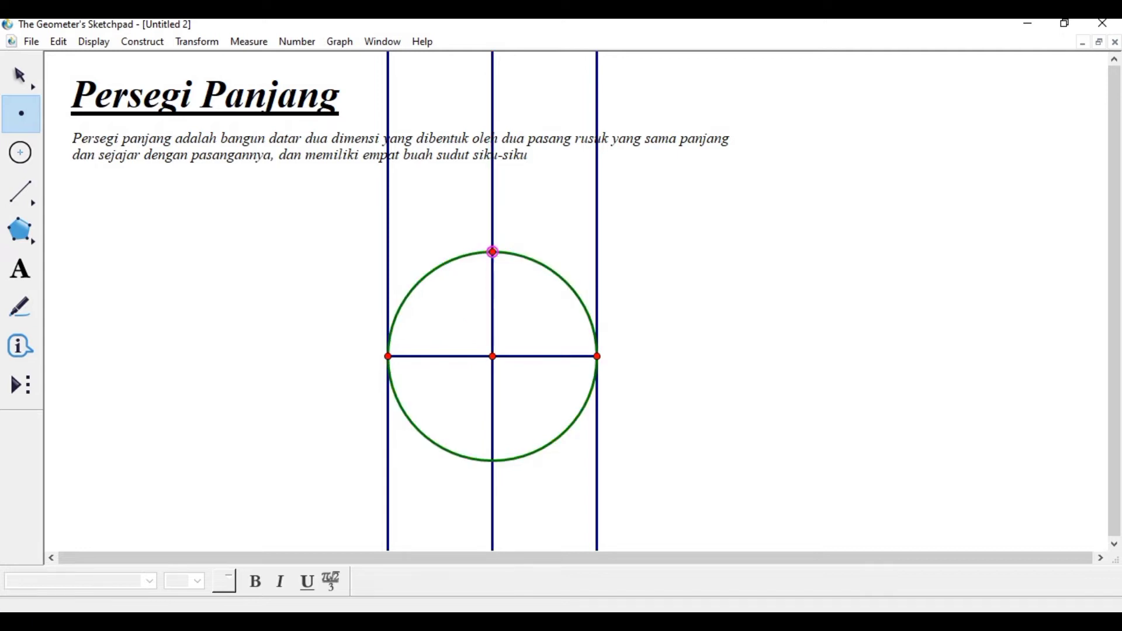
{"action": "left_click", "coordinate": [21, 76]}
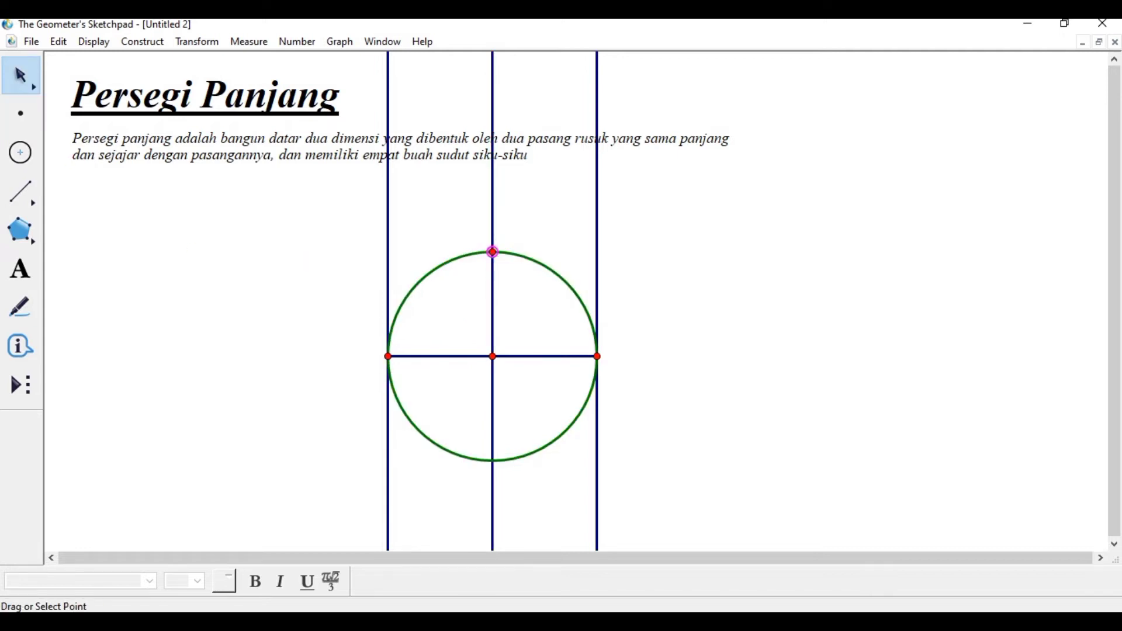
{"action": "left_click", "coordinate": [447, 356]}
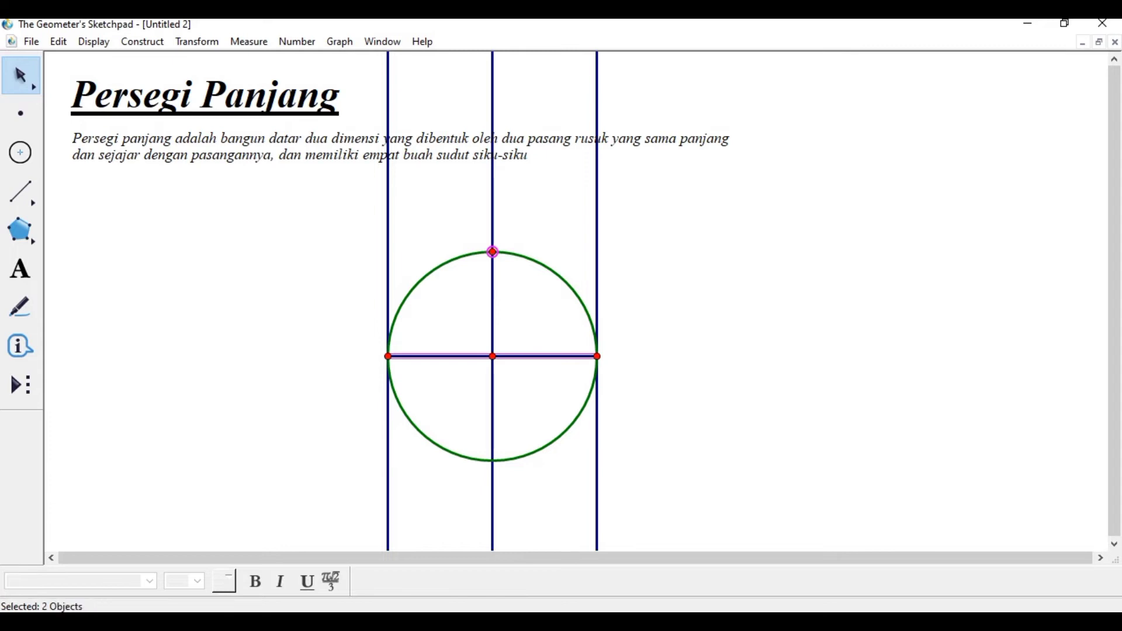
{"action": "left_click", "coordinate": [143, 42]}
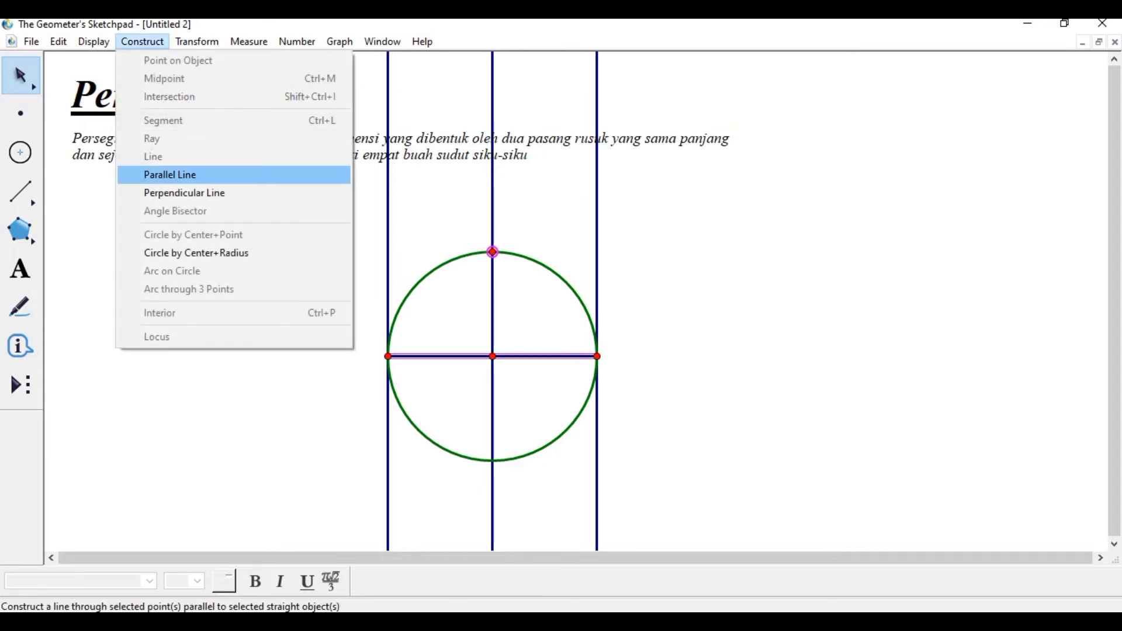
{"action": "left_click", "coordinate": [176, 174]}
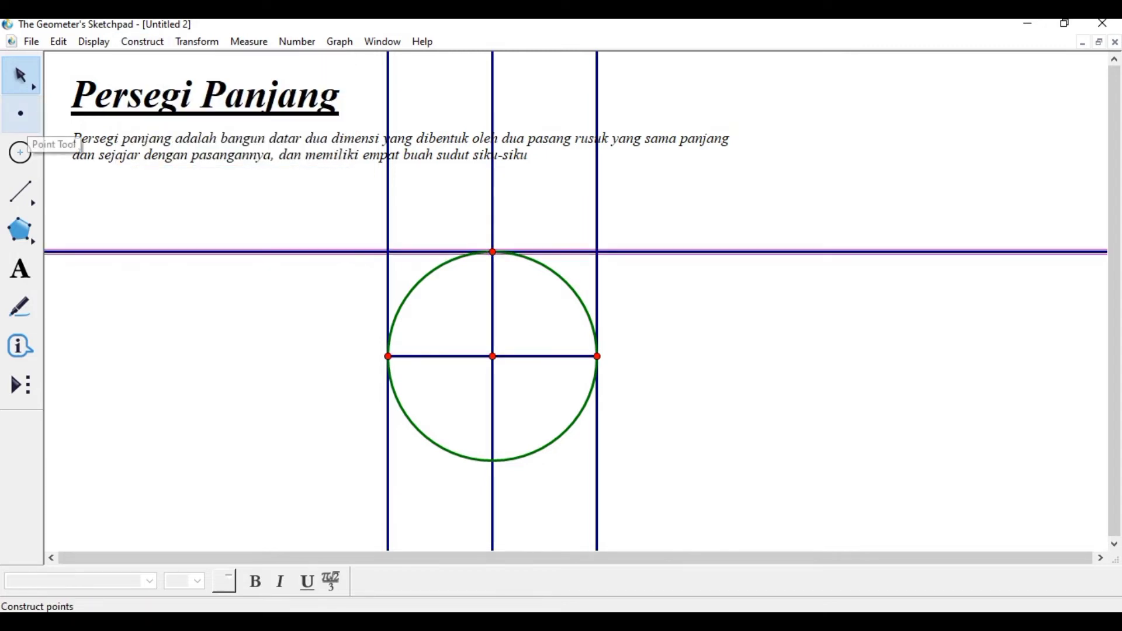
- Mark the intersections of the parallel line with the two outer perpendiculars as the rectangle's upper corners
{"action": "left_click", "coordinate": [21, 114]}
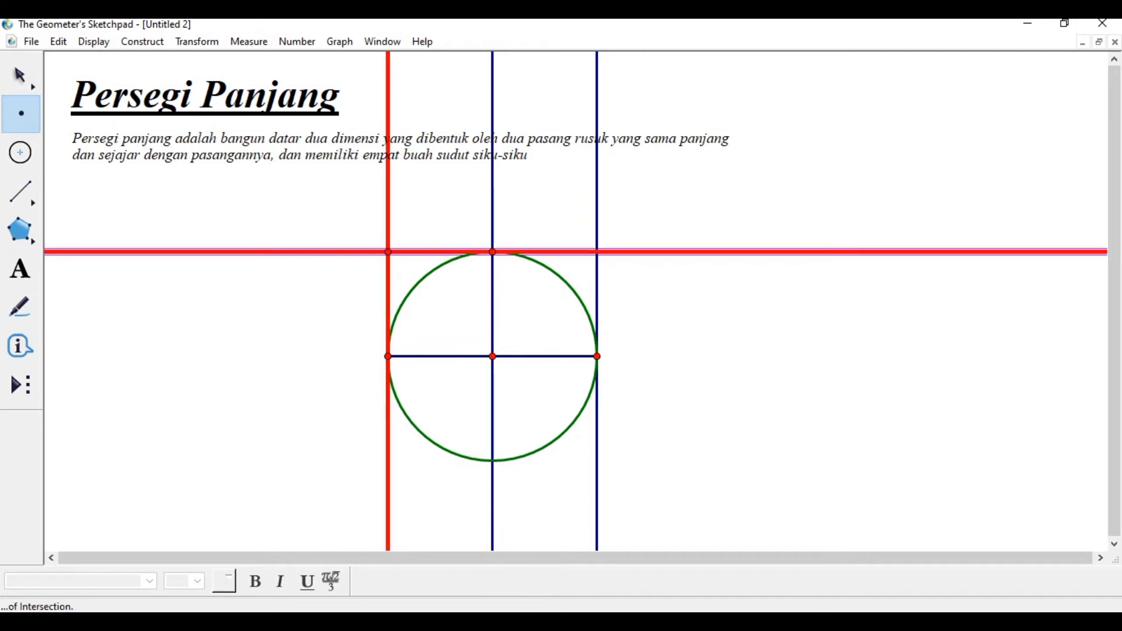
{"action": "left_click", "coordinate": [389, 252]}
{"action": "left_click", "coordinate": [598, 252]}
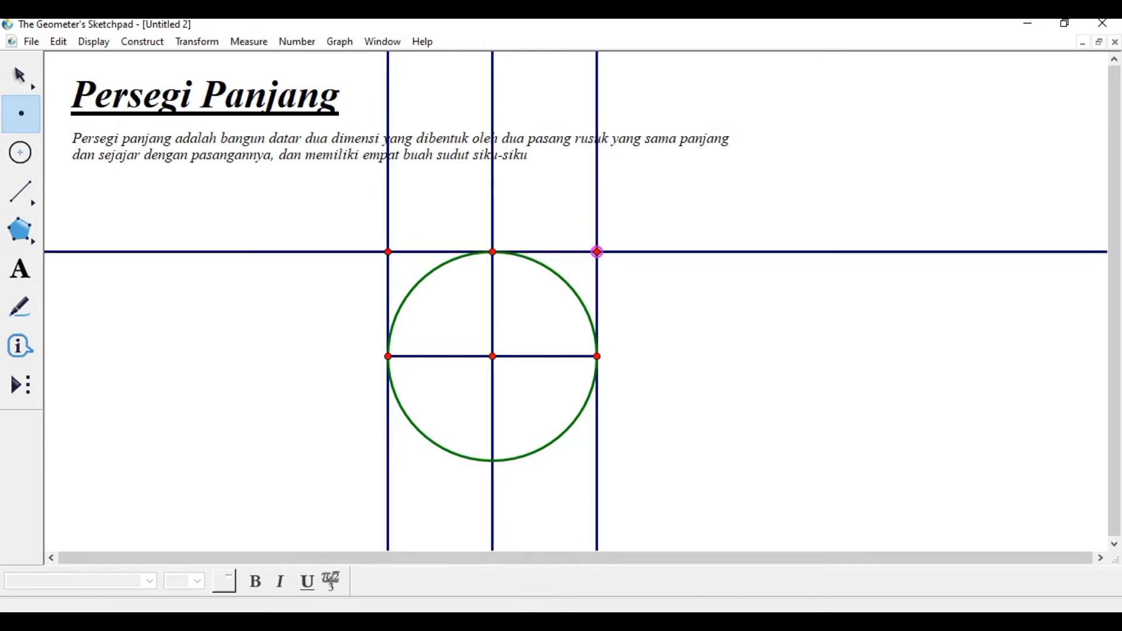
- Draw segments joining the four corners in order, starting from the lower-left corner, to form the rectangle's sides
{"action": "left_click", "coordinate": [21, 191]}
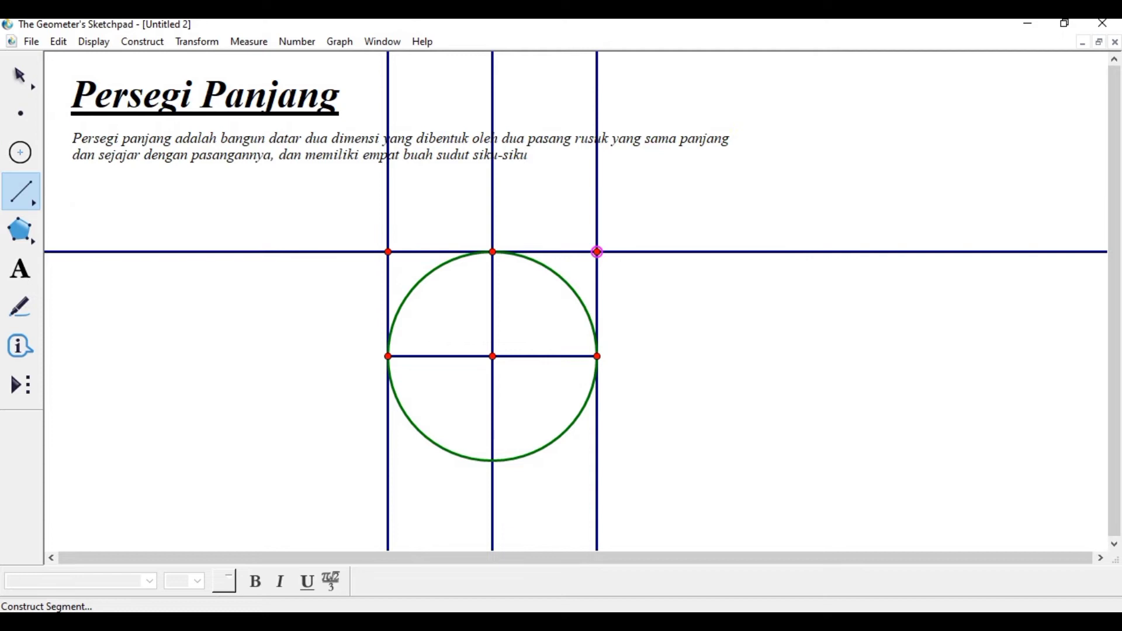
{"action": "left_click", "coordinate": [388, 356]}
{"action": "left_click", "coordinate": [388, 251]}
{"action": "left_click", "coordinate": [388, 252]}
{"action": "left_click", "coordinate": [388, 252]}
{"action": "left_click", "coordinate": [598, 252]}
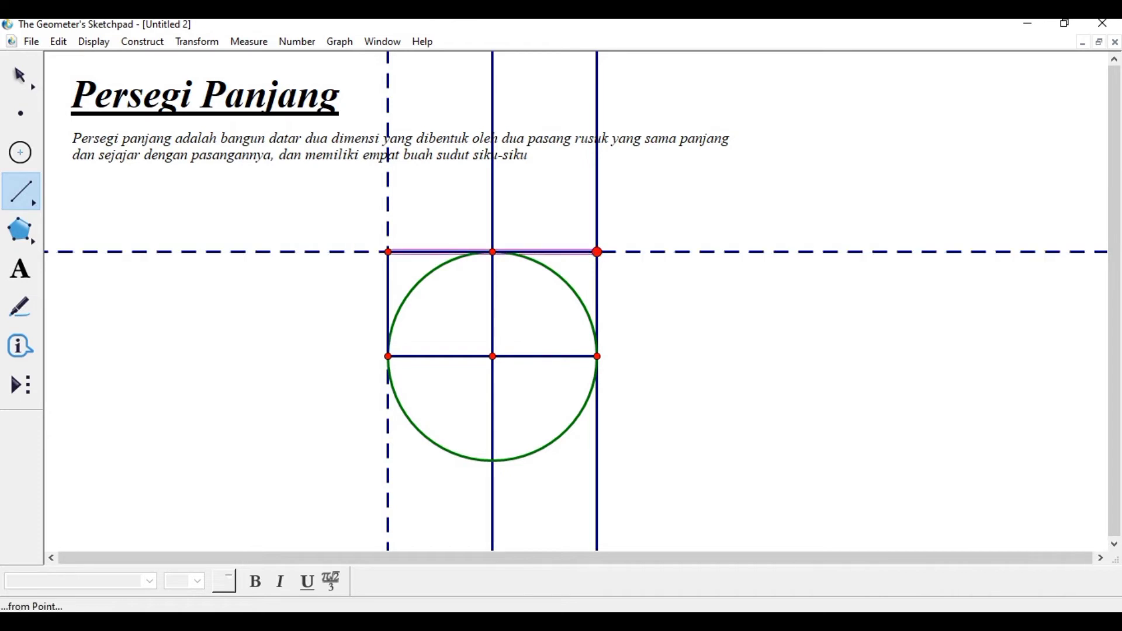
{"action": "left_click", "coordinate": [598, 252]}
{"action": "left_click", "coordinate": [598, 357]}
{"action": "left_click", "coordinate": [598, 357]}
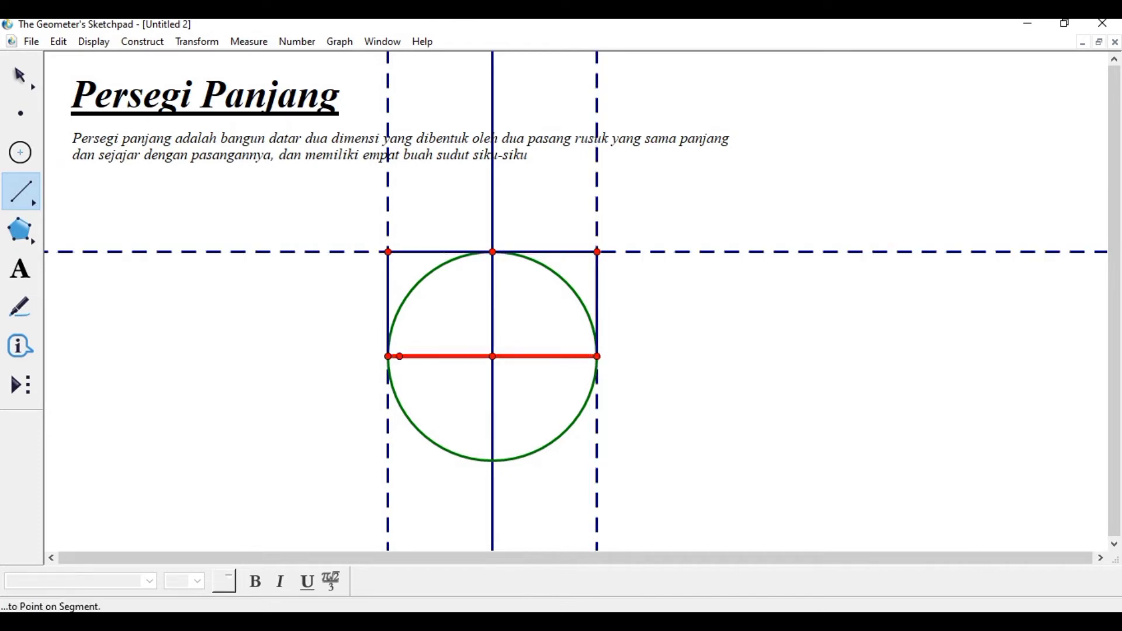
{"action": "left_click", "coordinate": [389, 357]}
{"action": "key", "text": "Escape"}
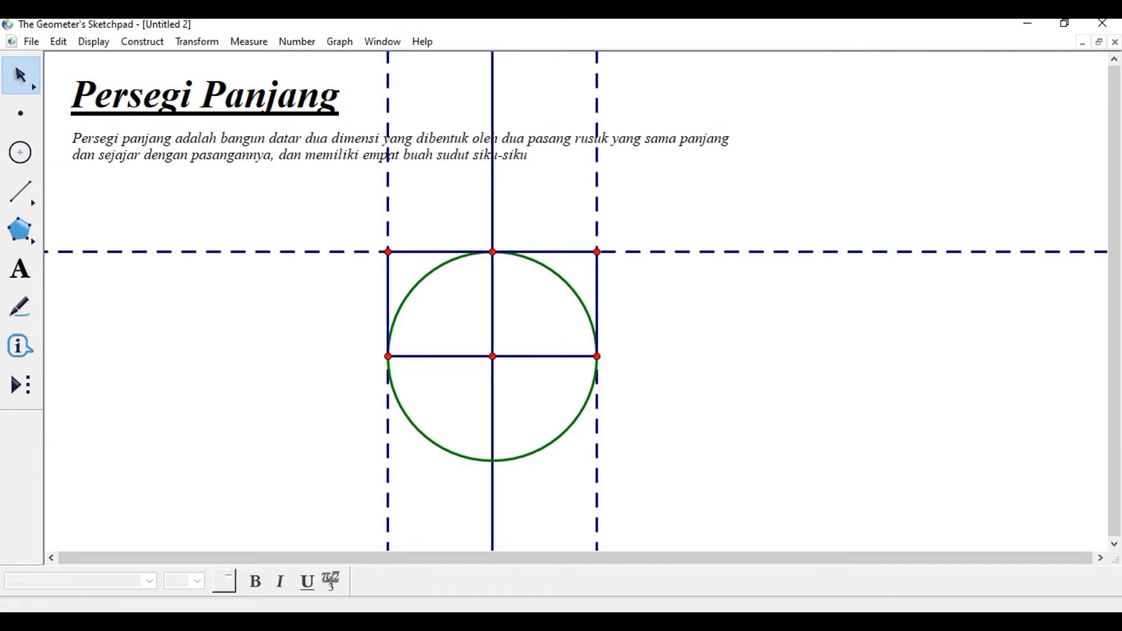
- Hide the circle, the three perpendicular lines and the parallel line through the upper corners
{"action": "left_click", "coordinate": [333, 252]}
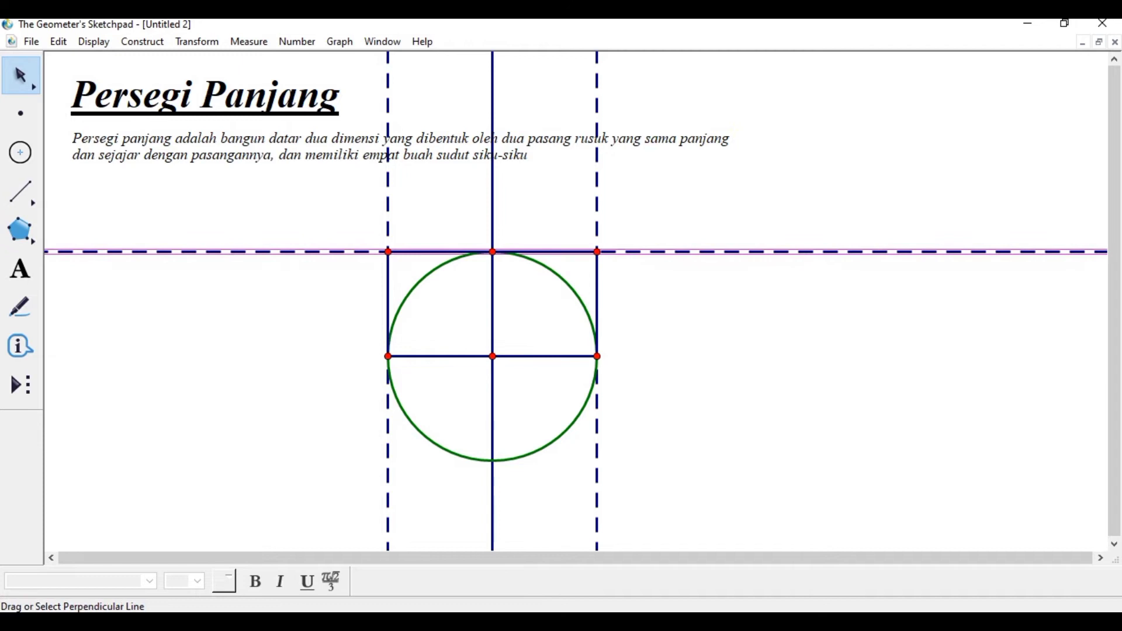
{"action": "left_click", "coordinate": [387, 210]}
{"action": "left_click", "coordinate": [494, 199]}
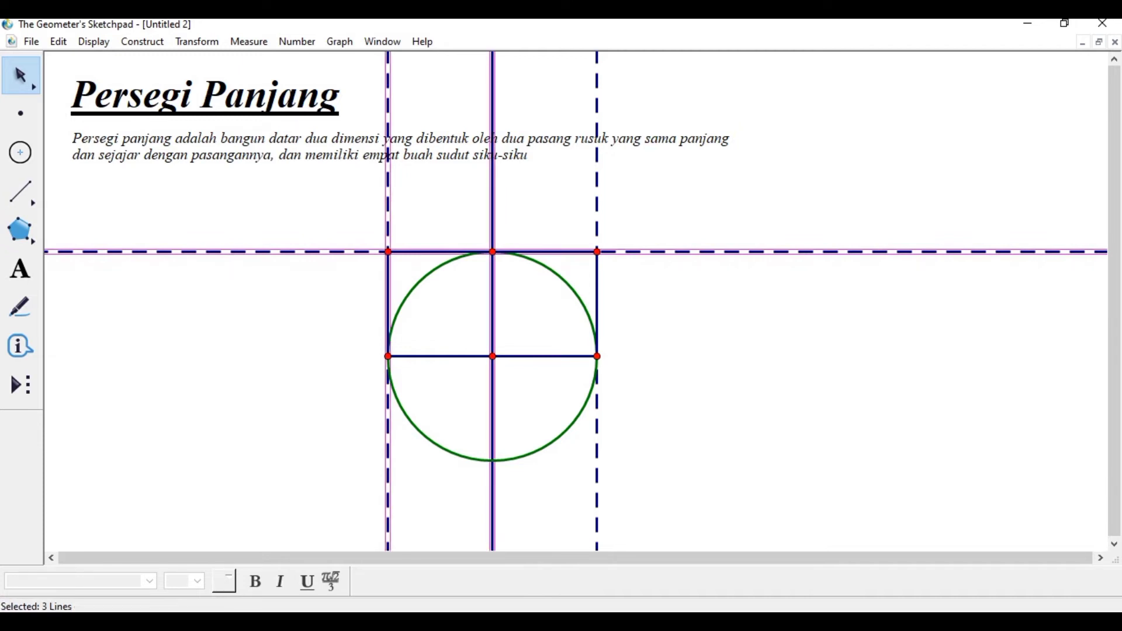
{"action": "left_click", "coordinate": [597, 204]}
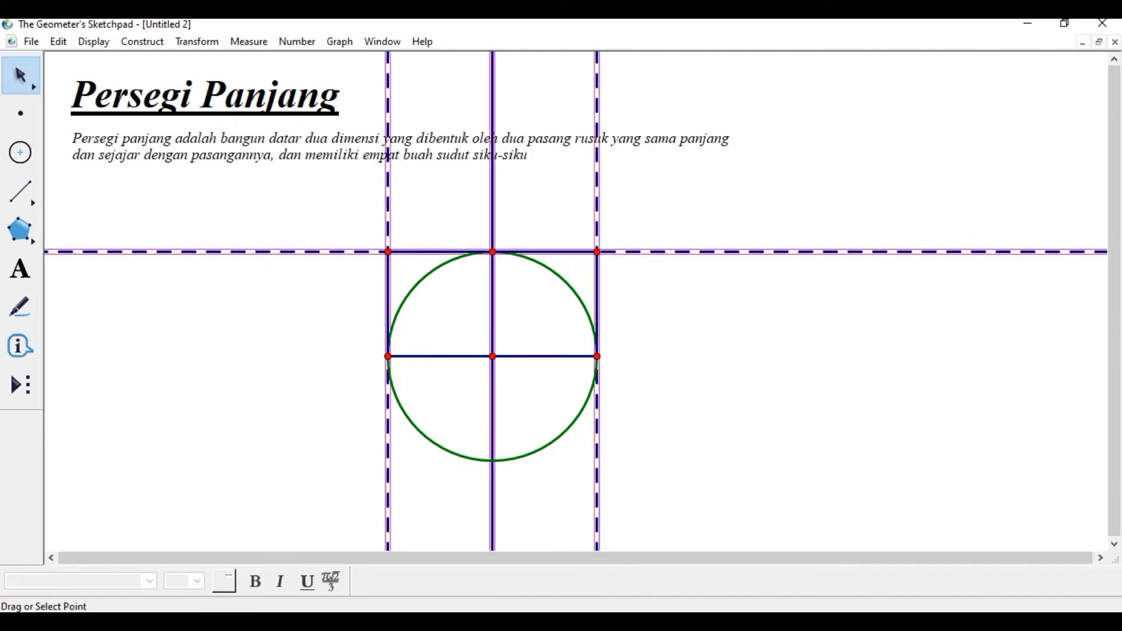
{"action": "left_click", "coordinate": [567, 282]}
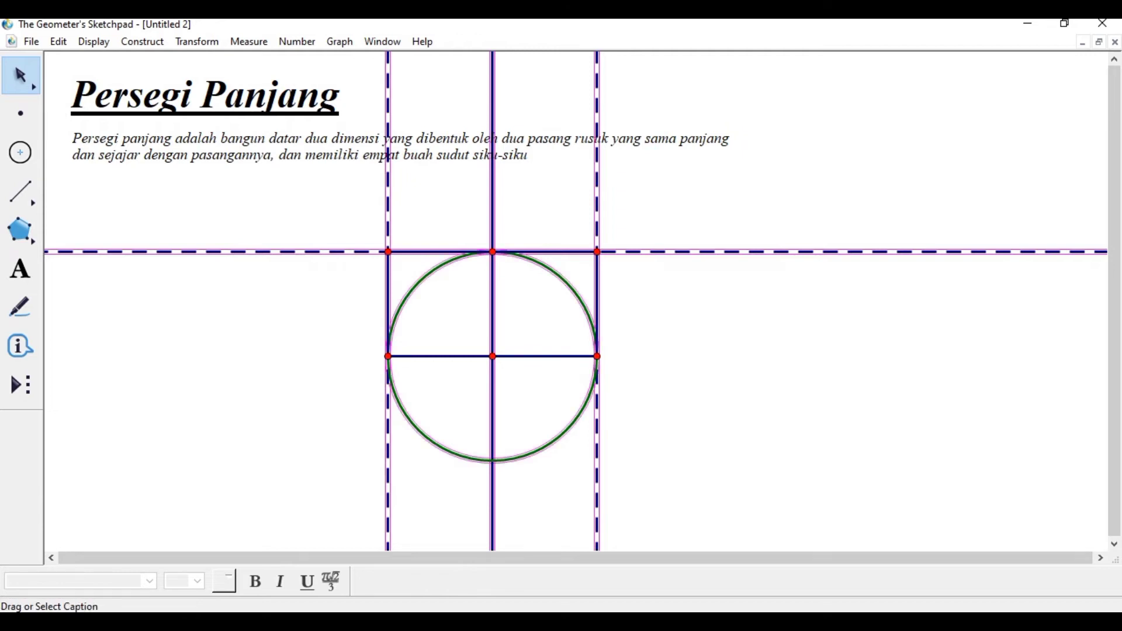
{"action": "left_click", "coordinate": [94, 41]}
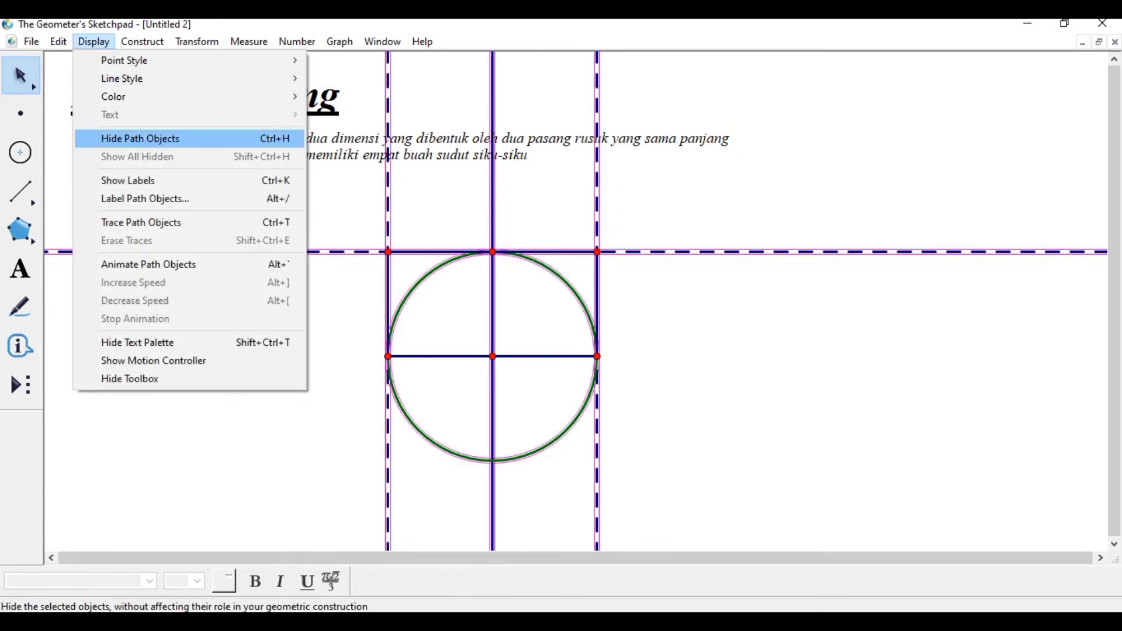
{"action": "left_click", "coordinate": [140, 138]}
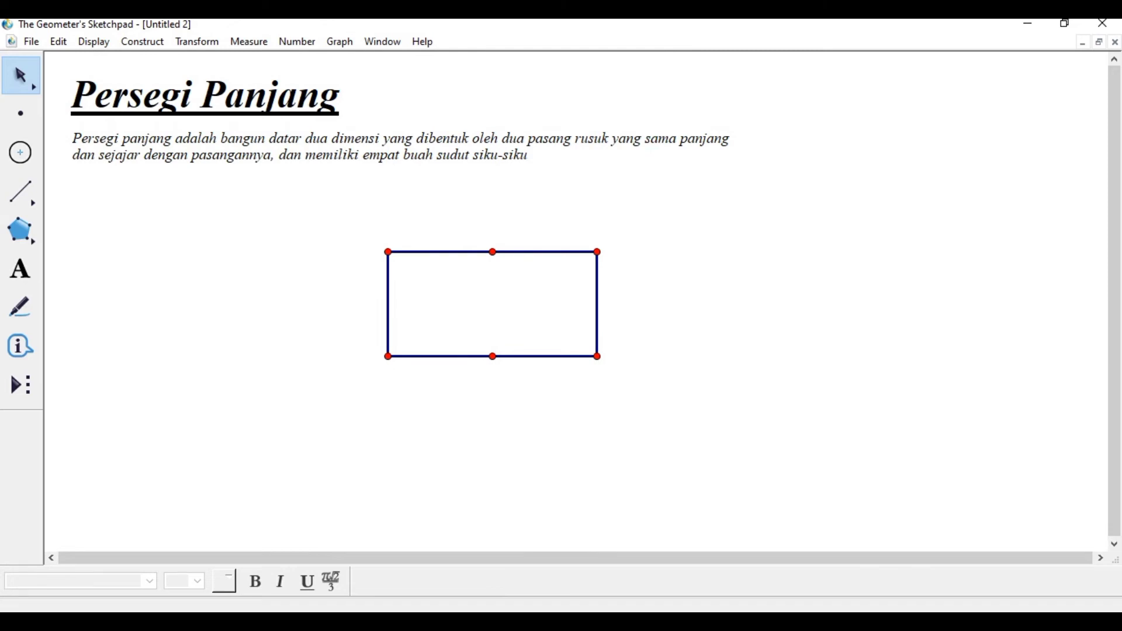
- Hide the two middle points on the rectangle's upper and lower sides
{"action": "left_click", "coordinate": [492, 252]}
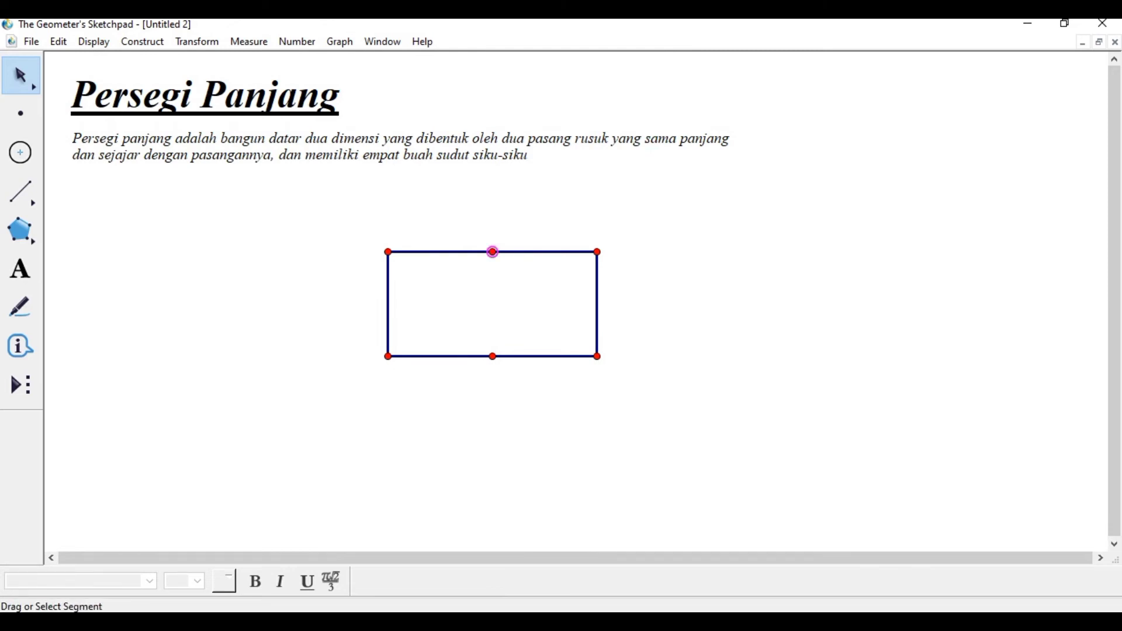
{"action": "left_click", "coordinate": [493, 356], "text": "shift"}
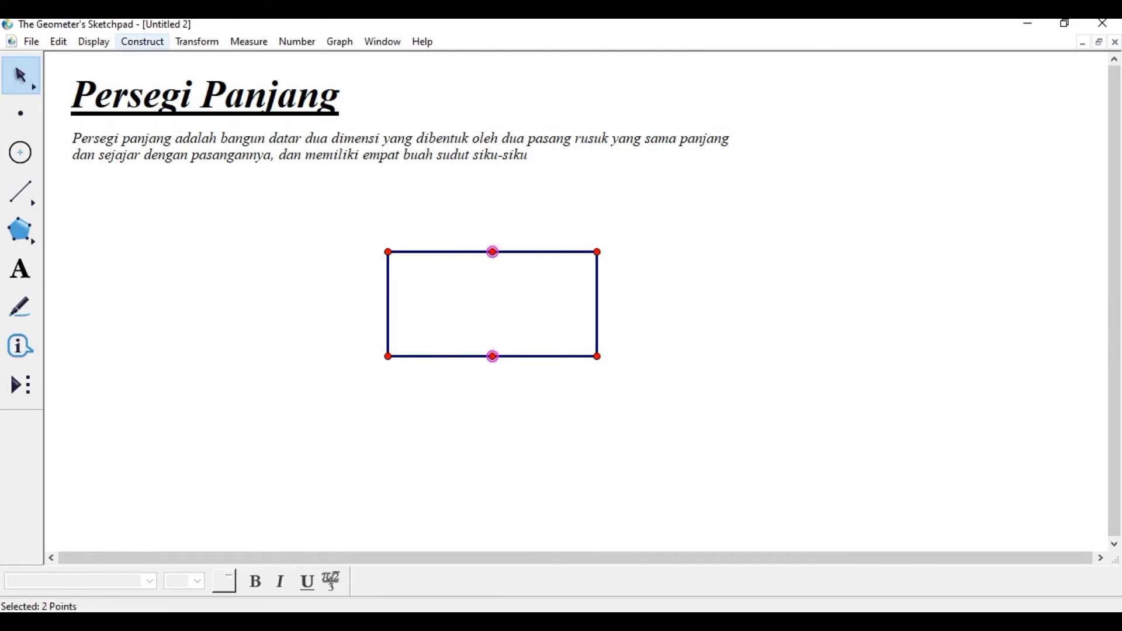
{"action": "left_click", "coordinate": [93, 41]}
{"action": "left_click", "coordinate": [128, 138]}
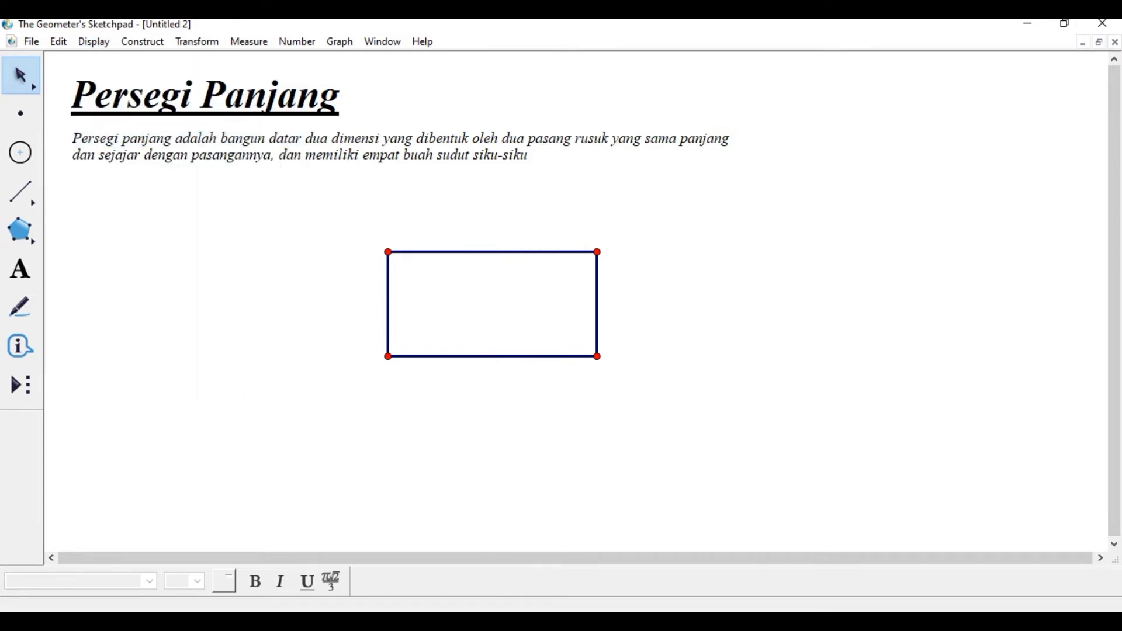
- Show the labels of the rectangle's four corner points, going clockwise from the upper-left corner
{"action": "right_click", "coordinate": [388, 252]}
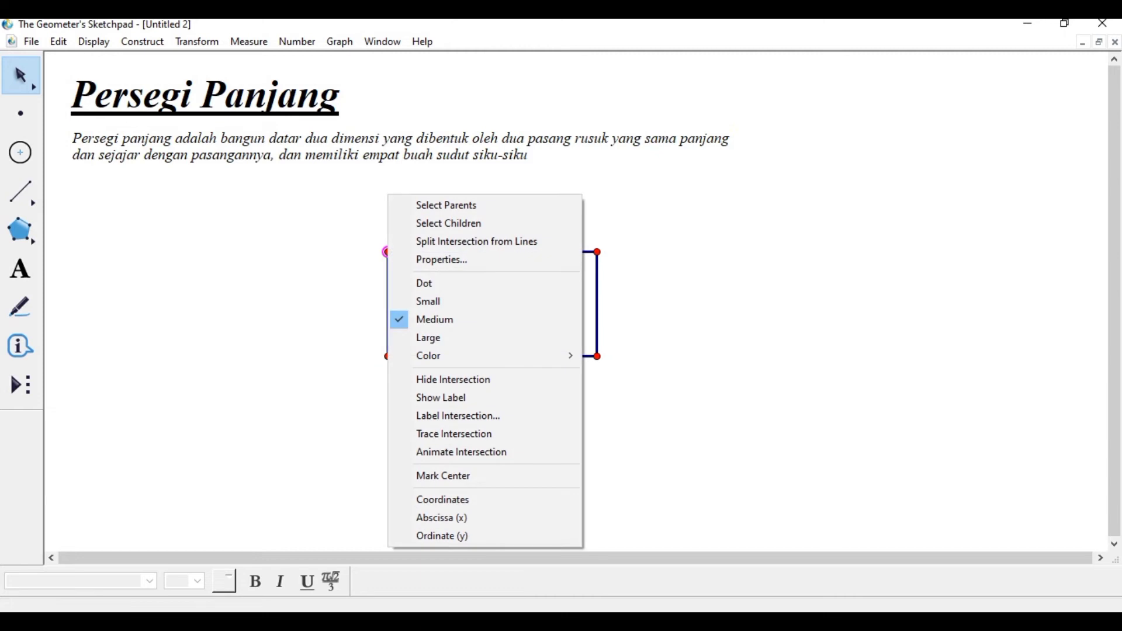
{"action": "left_click", "coordinate": [441, 397]}
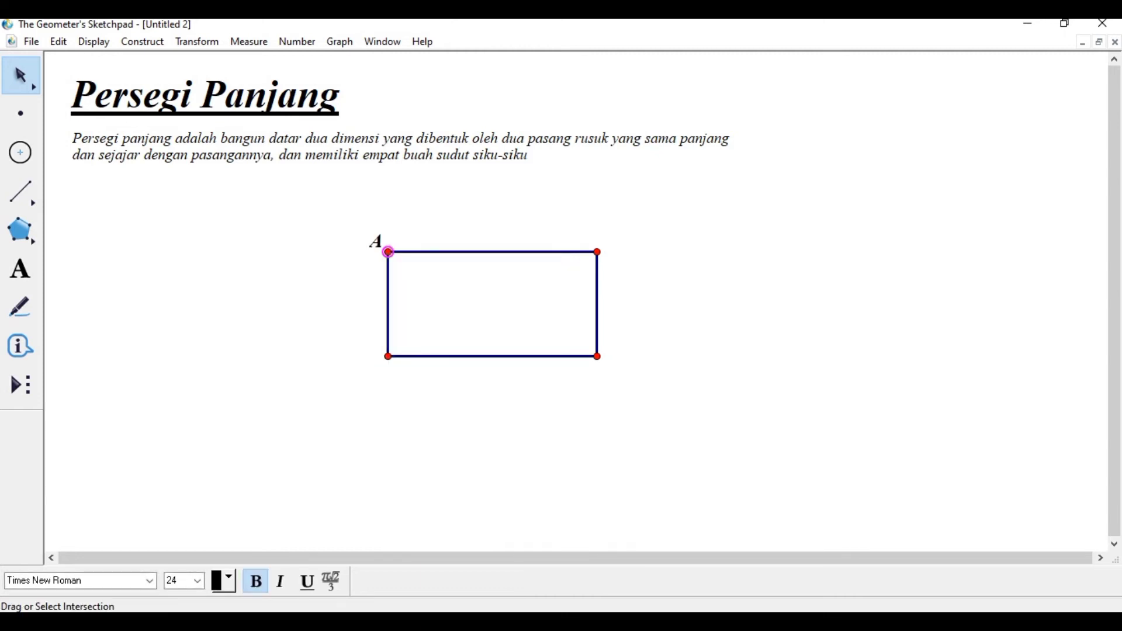
{"action": "right_click", "coordinate": [598, 252]}
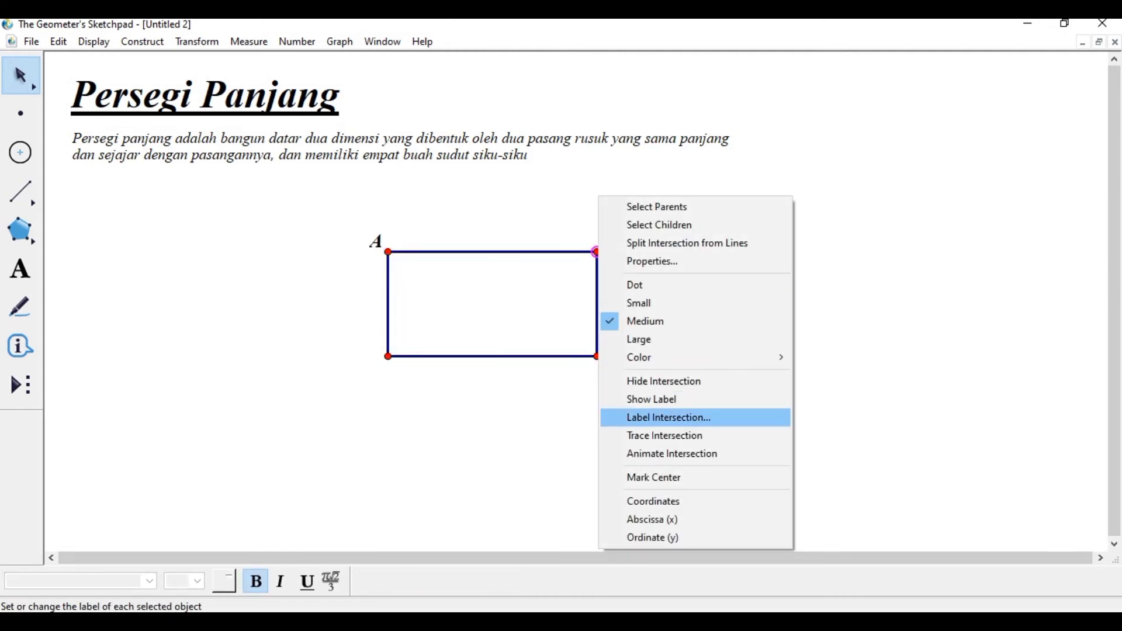
{"action": "left_click", "coordinate": [651, 400]}
{"action": "right_click", "coordinate": [597, 357]}
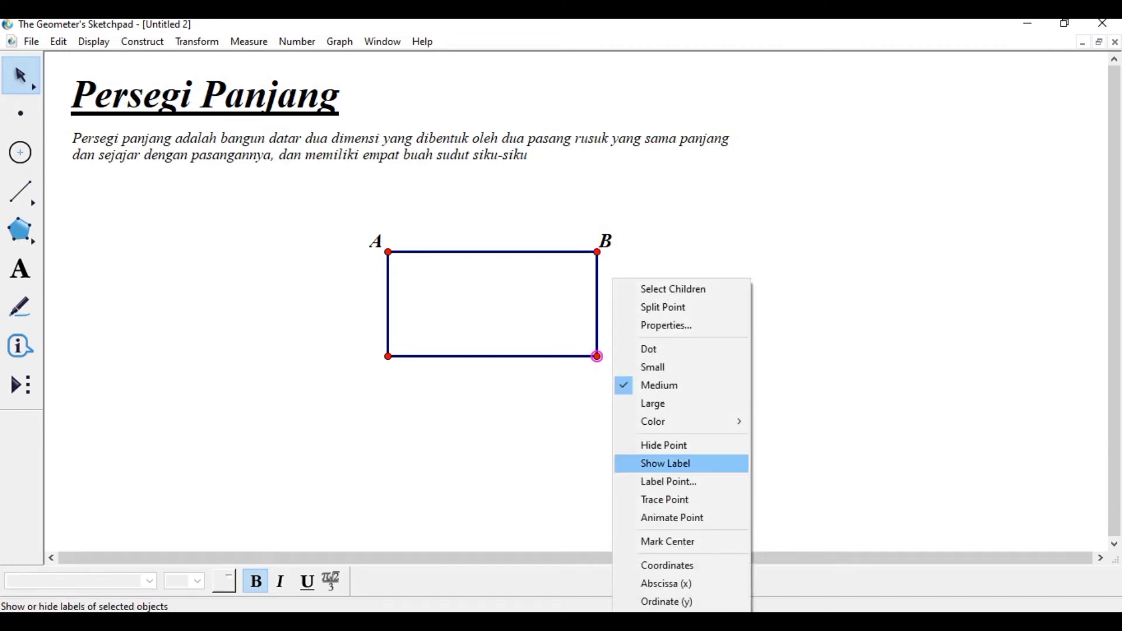
{"action": "left_click", "coordinate": [654, 464]}
{"action": "right_click", "coordinate": [388, 357]}
{"action": "left_click", "coordinate": [444, 446]}
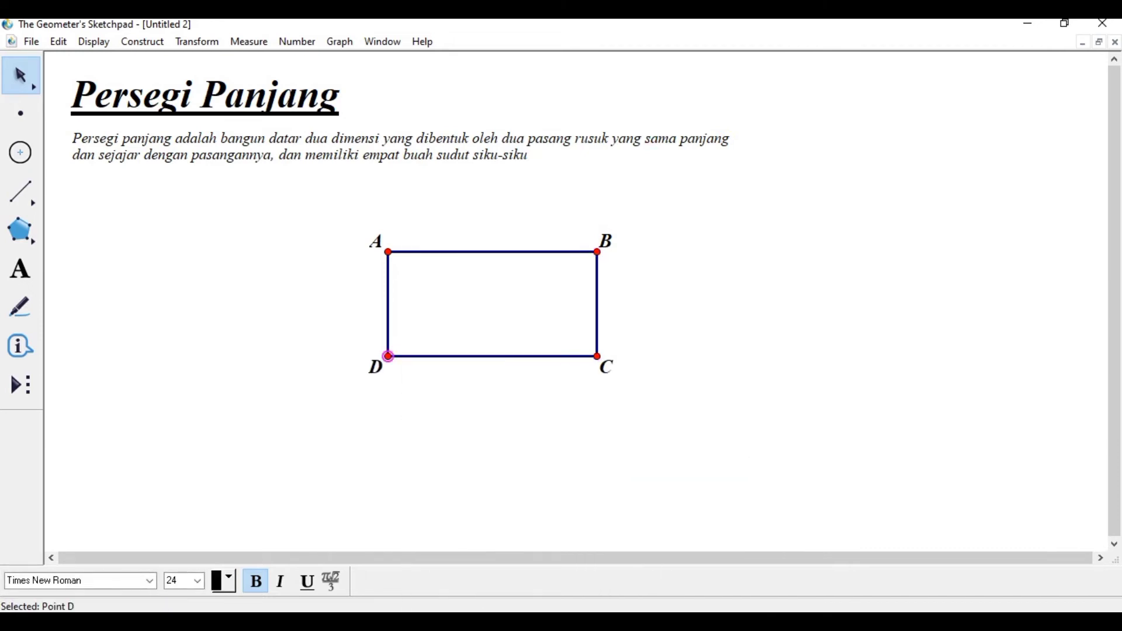
- Measure the lengths of the rectangle's four sides, in the order AB, CD, BC, DA
{"action": "left_click", "coordinate": [492, 252]}
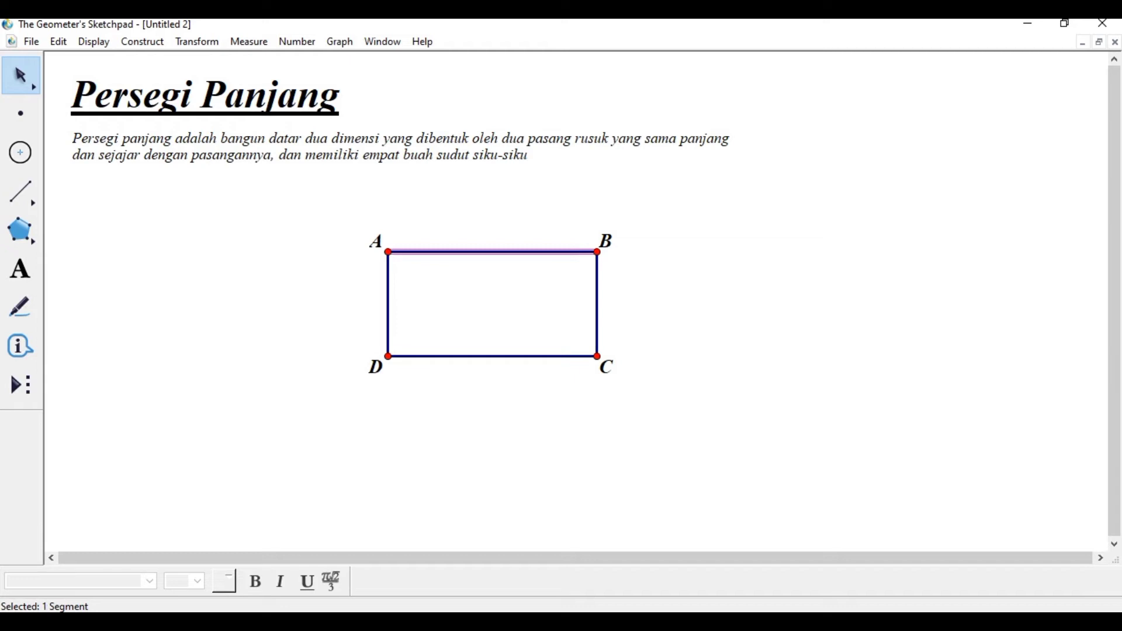
{"action": "left_click", "coordinate": [492, 357]}
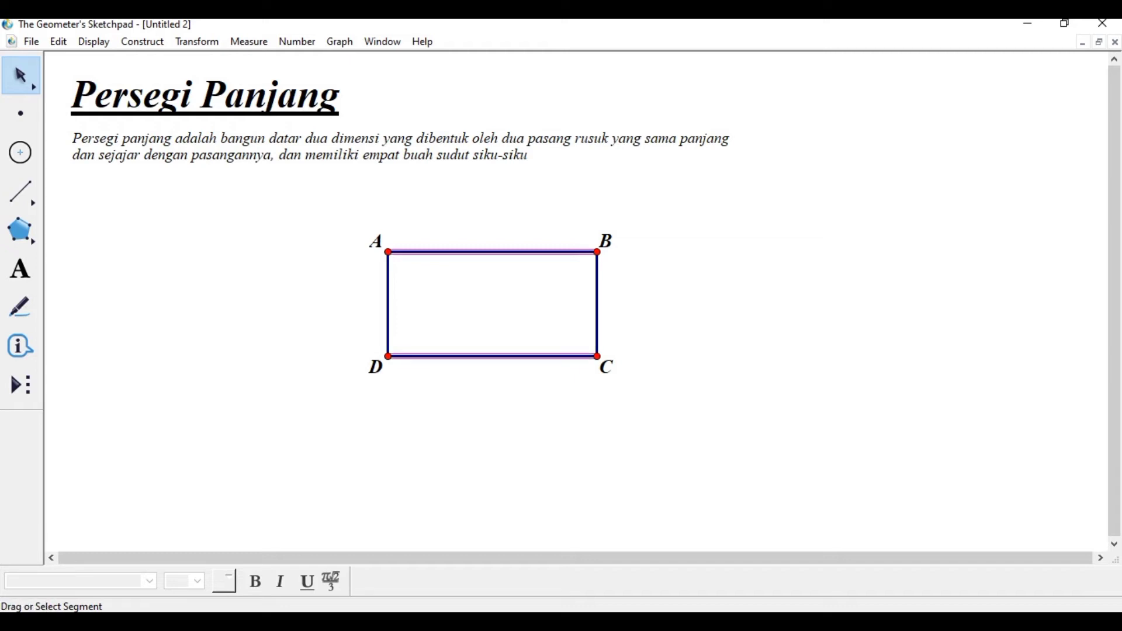
{"action": "left_click", "coordinate": [597, 304]}
{"action": "left_click", "coordinate": [388, 304]}
{"action": "left_click", "coordinate": [249, 41]}
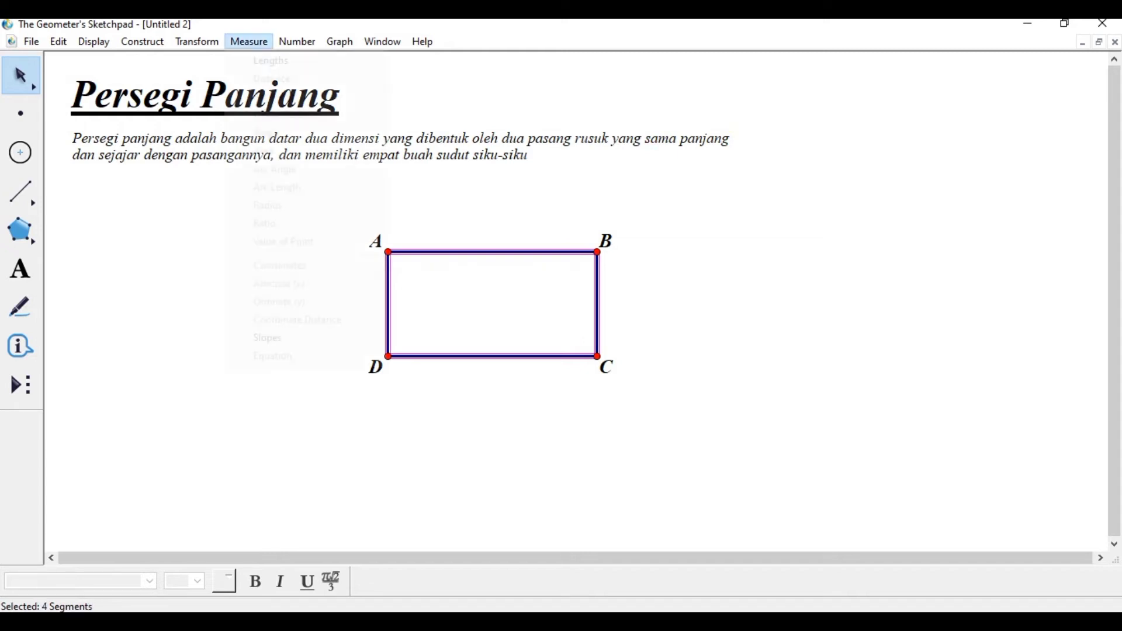
{"action": "left_click", "coordinate": [269, 58]}
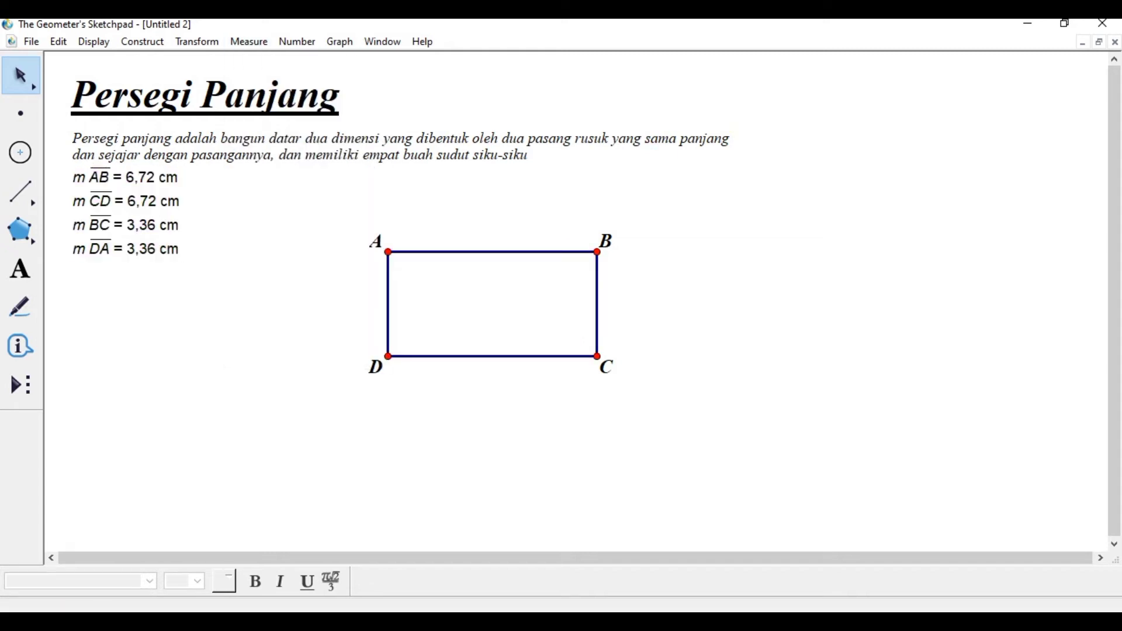